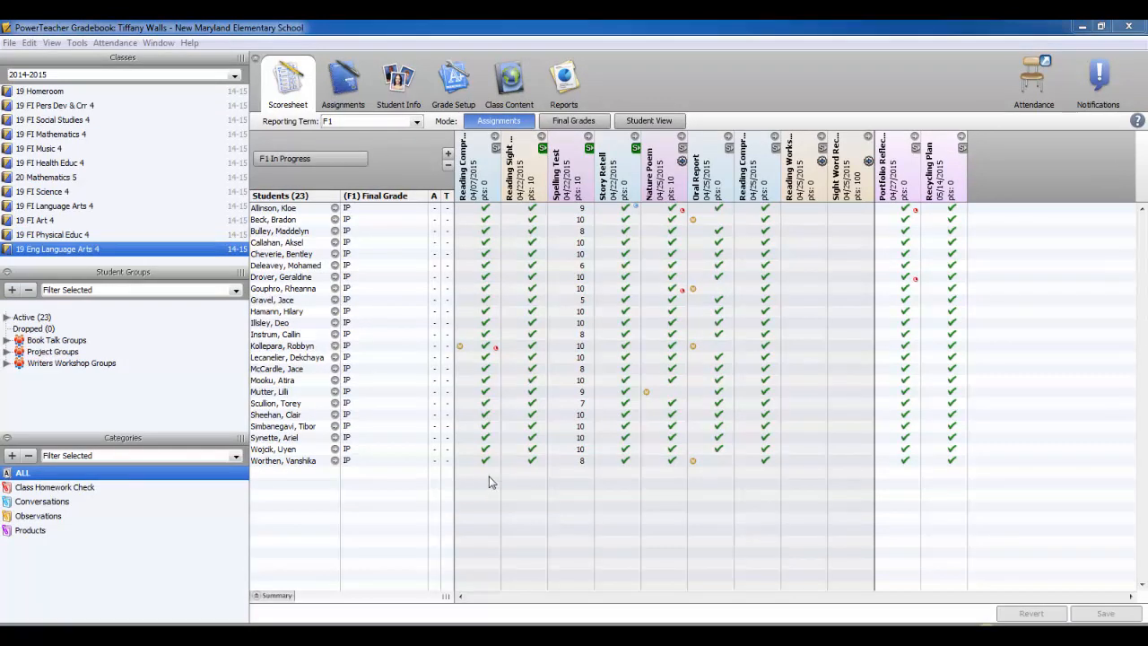
Collapse and re-expand the Categories and Student Groups sections of the sidebar.
{"action": "left_click", "coordinate": [5, 439]}
{"action": "left_click", "coordinate": [4, 618]}
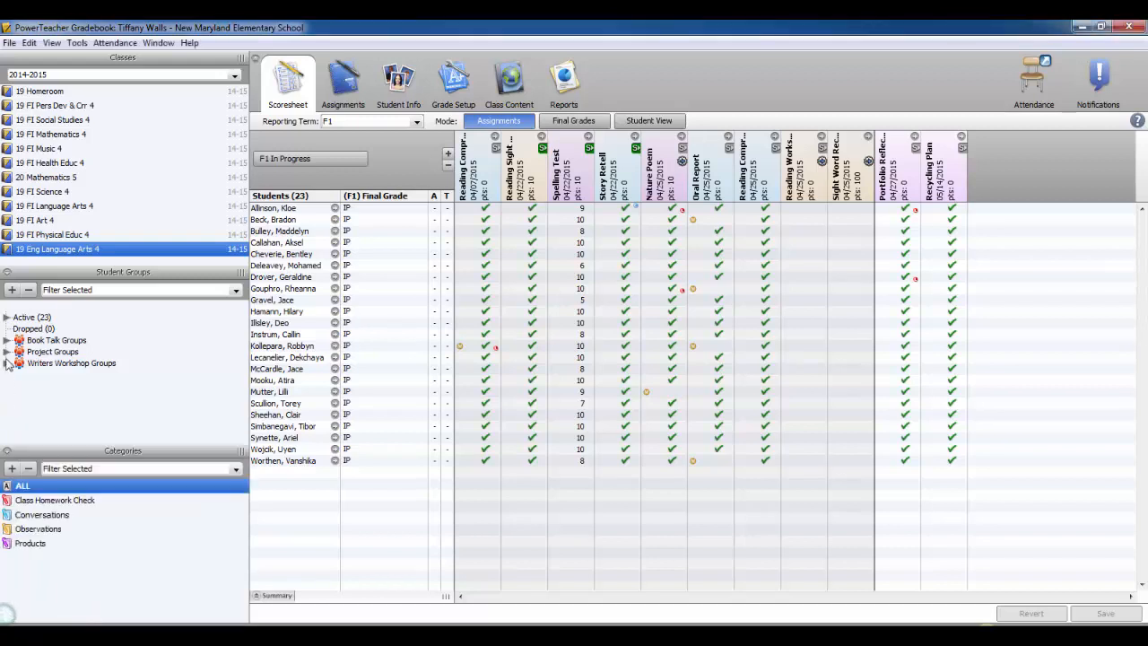
{"action": "left_click", "coordinate": [8, 272]}
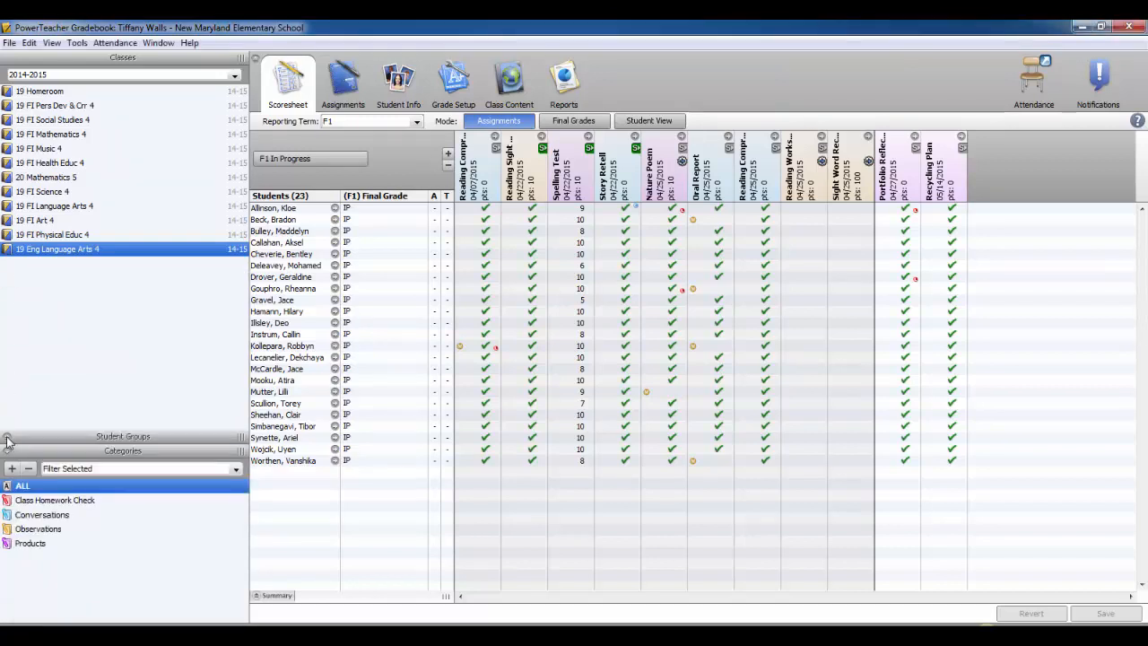
{"action": "left_click", "coordinate": [8, 436]}
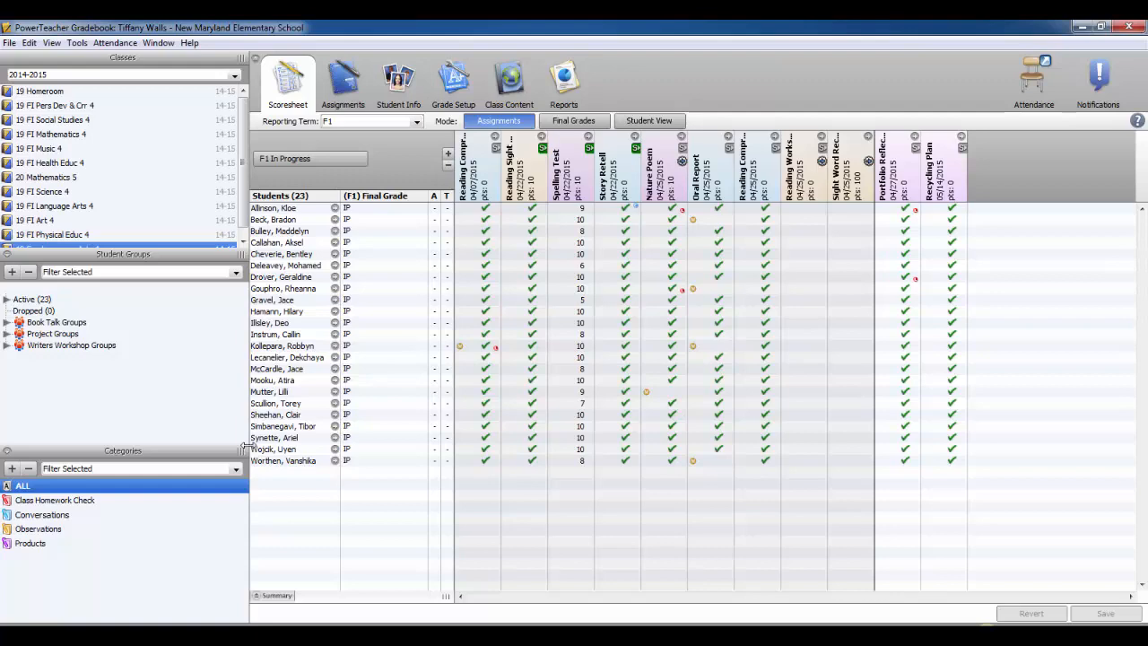
Widen the class sidebar slightly and give the Classes list more height above Student Groups.
{"action": "left_click_drag", "start_coordinate": [248, 446], "coordinate": [222, 447]}
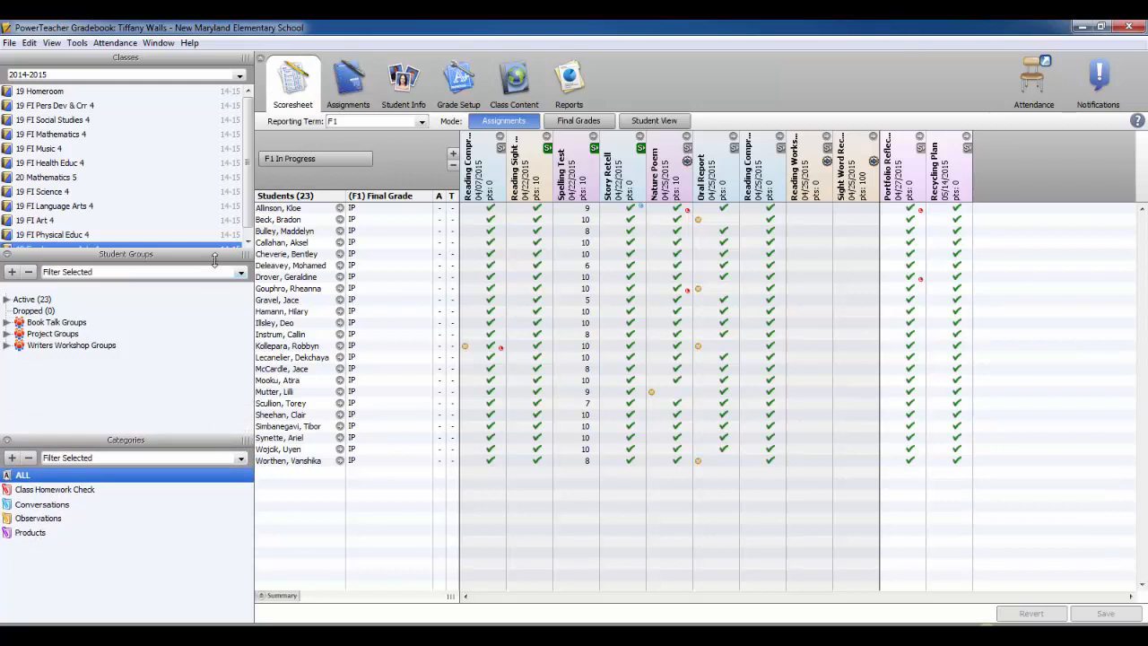
{"action": "mouse_move", "coordinate": [214, 259]}
{"action": "left_mouse_down"}
{"action": "mouse_move", "coordinate": [214, 296]}
{"action": "mouse_move", "coordinate": [214, 281]}
{"action": "left_mouse_up"}
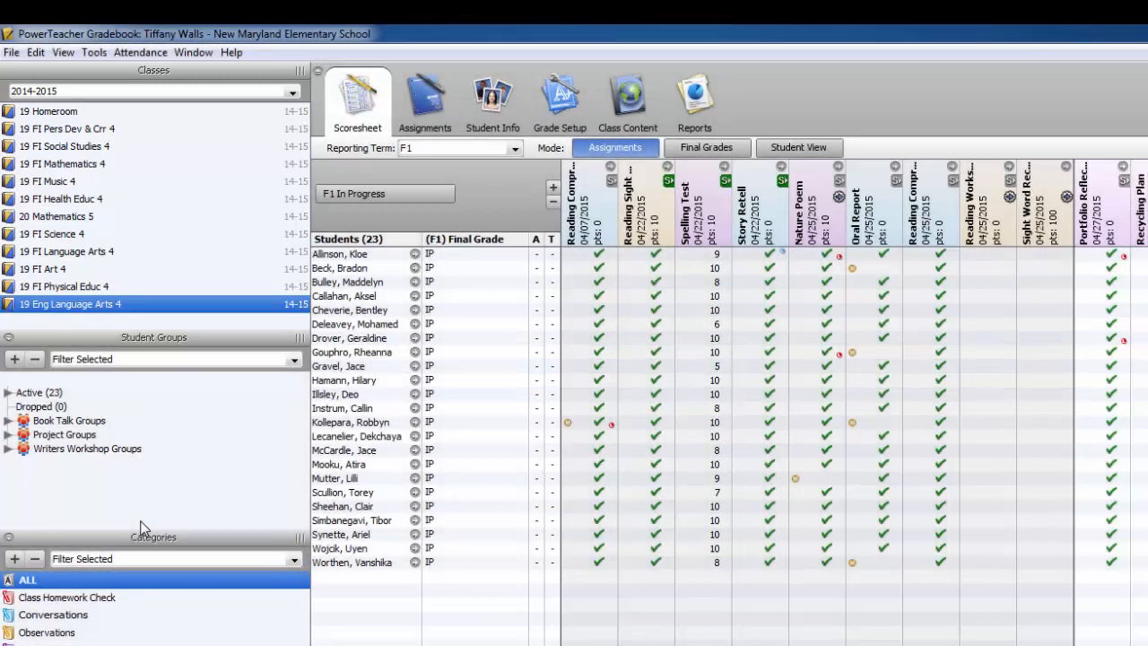
View the 19 Homeroom and 20 Mathematics 5 scoresheets and return to 19 Eng Language Arts 4.
{"action": "left_click", "coordinate": [57, 113]}
{"action": "left_click", "coordinate": [70, 217]}
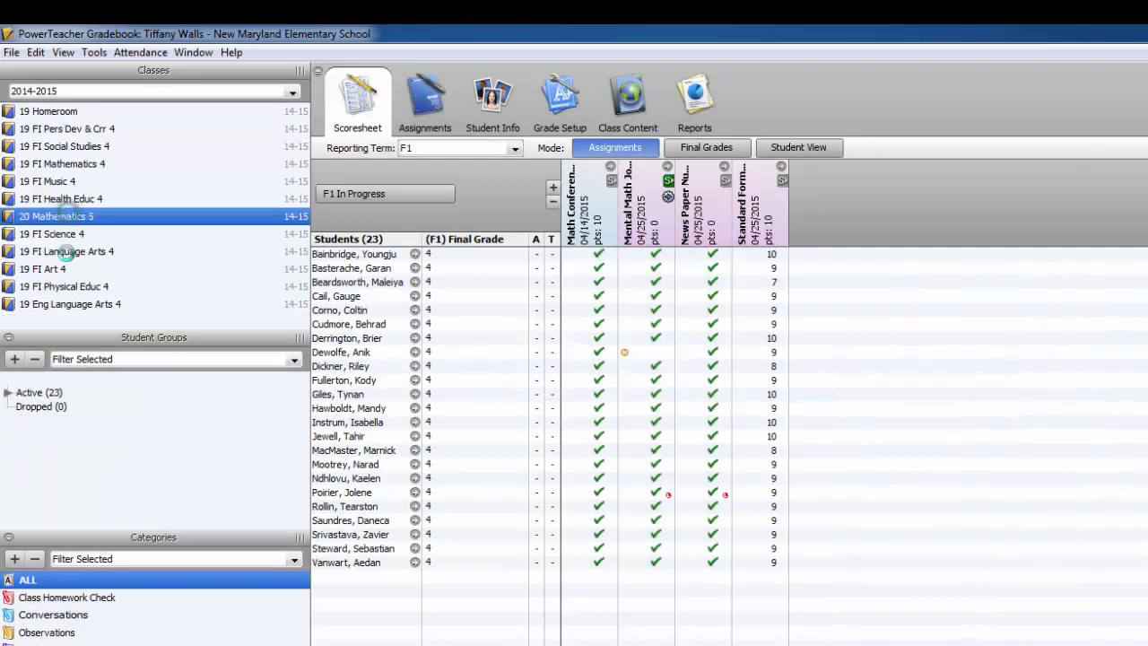
{"action": "left_click", "coordinate": [61, 304]}
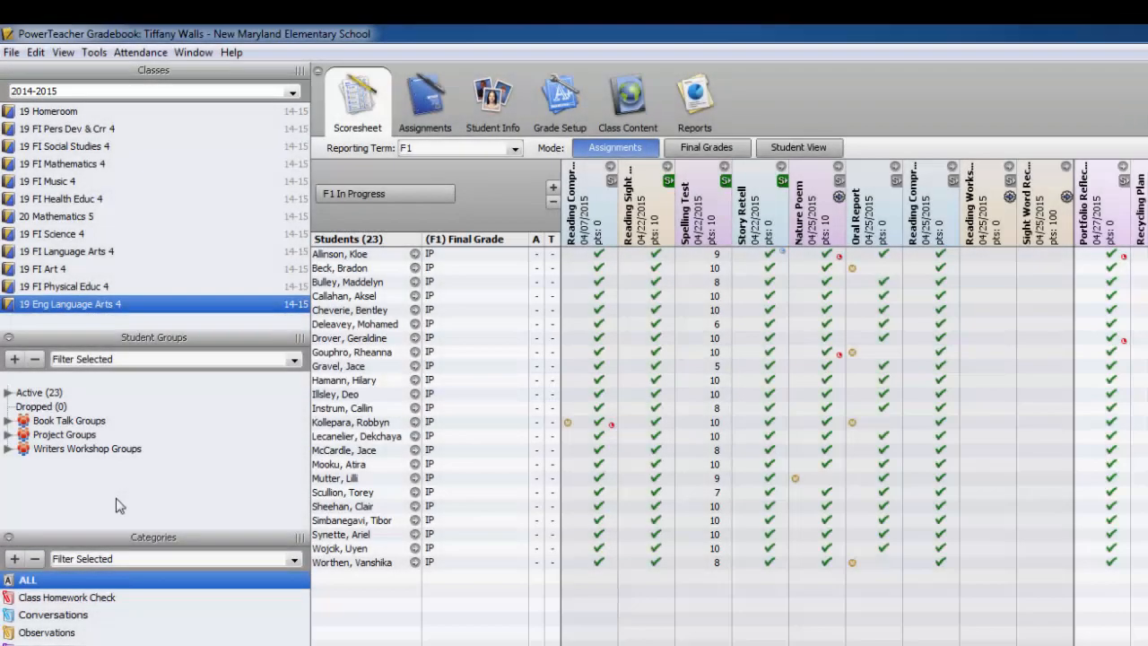
Look at the available school years and the options for adding student groups, leaving both unchanged.
{"action": "left_click", "coordinate": [293, 93]}
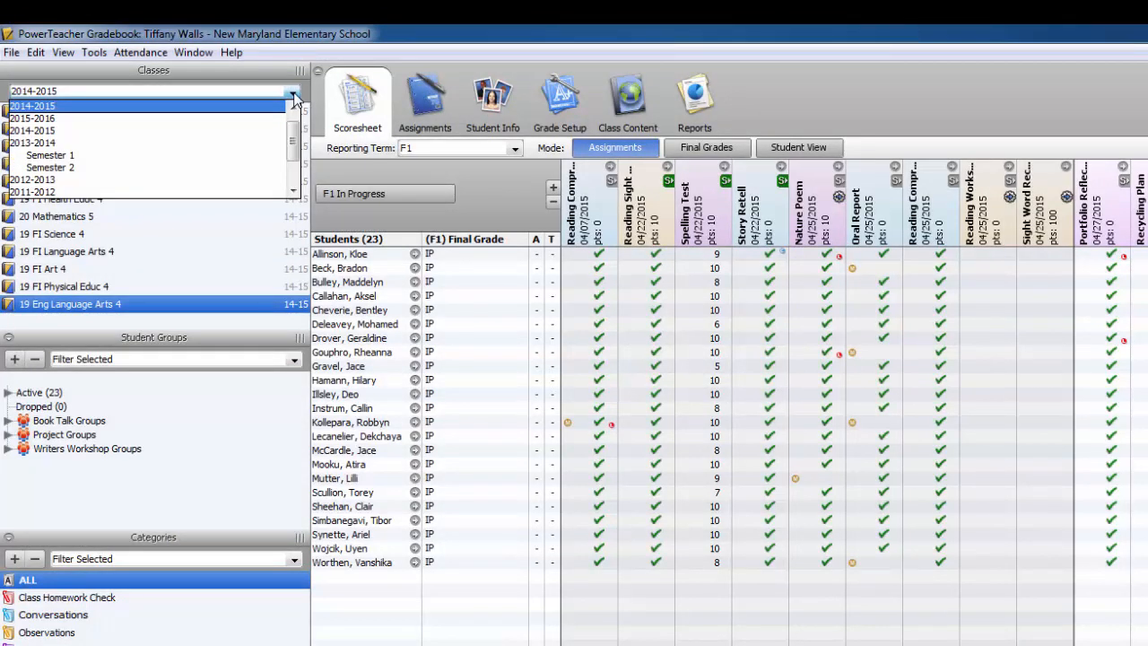
{"action": "left_click", "coordinate": [295, 97]}
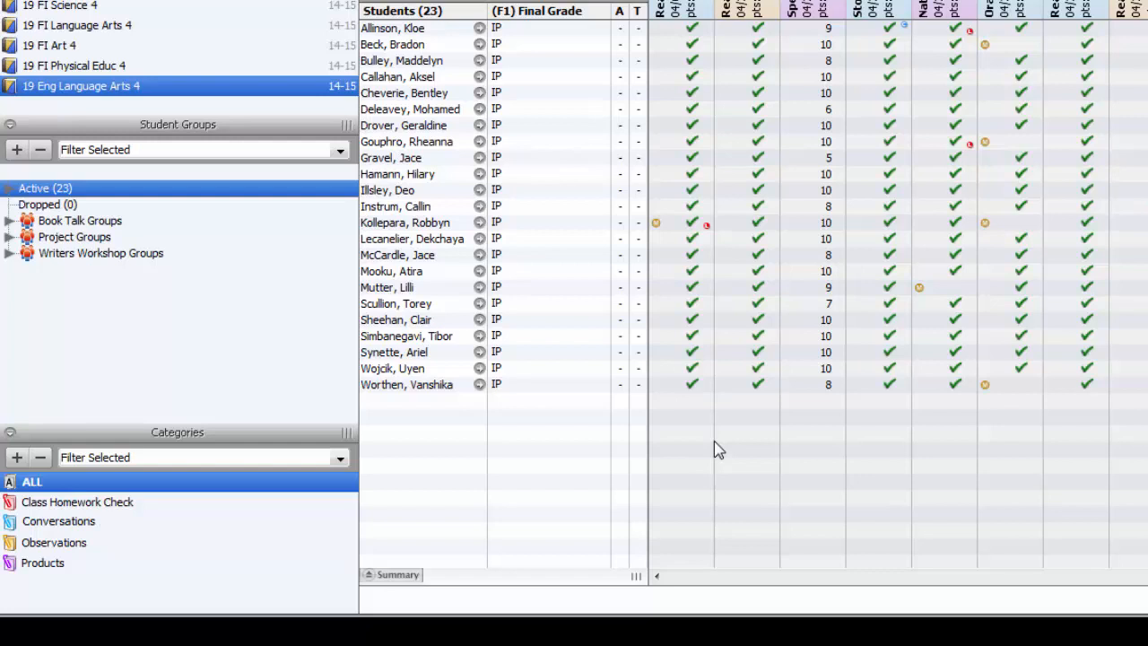
{"action": "left_click", "coordinate": [17, 150]}
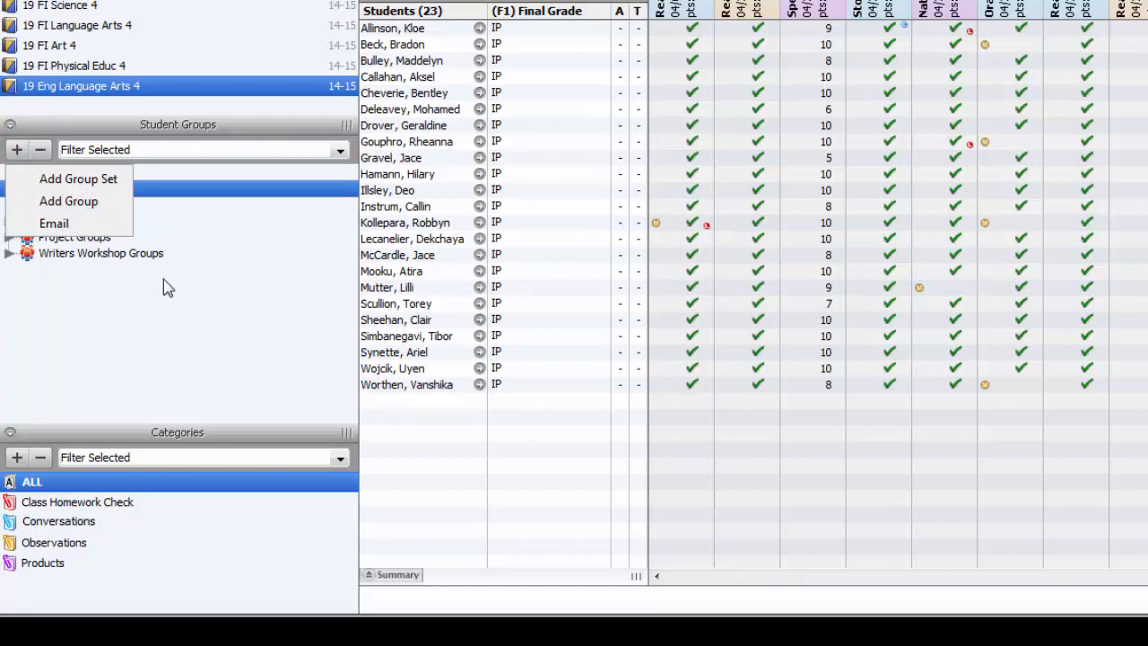
{"action": "left_click", "coordinate": [163, 288]}
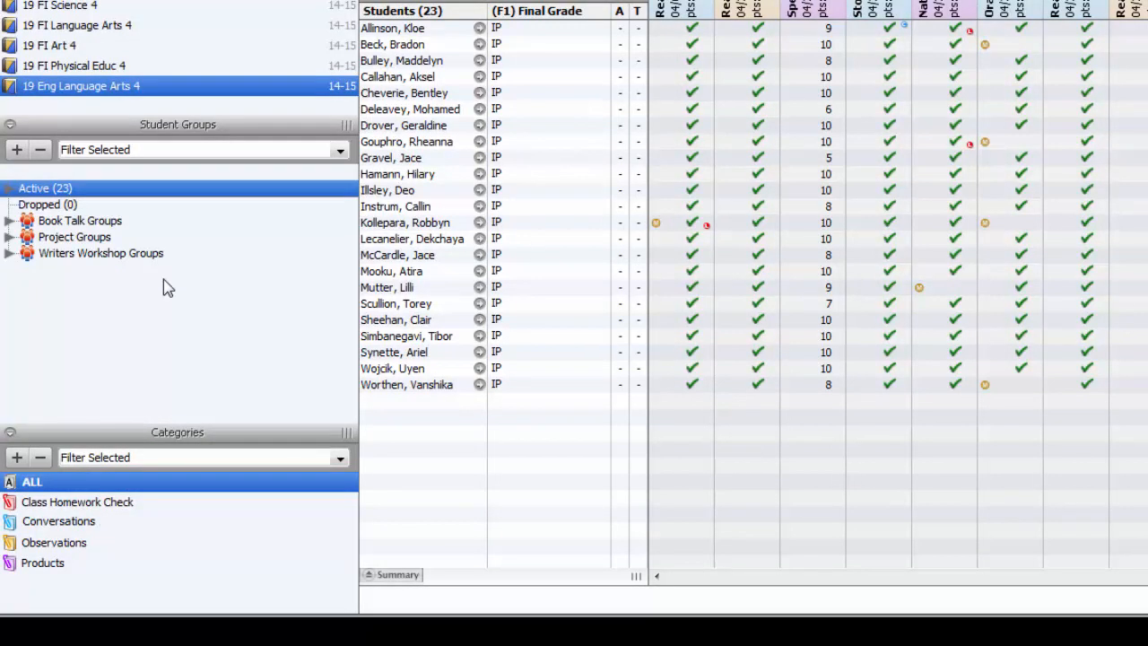
Expand Book Talk Groups and examine the members of Group 1 and Group 2.
{"action": "left_click", "coordinate": [10, 189]}
{"action": "left_click", "coordinate": [9, 171]}
{"action": "left_click", "coordinate": [8, 221]}
{"action": "left_click", "coordinate": [28, 236]}
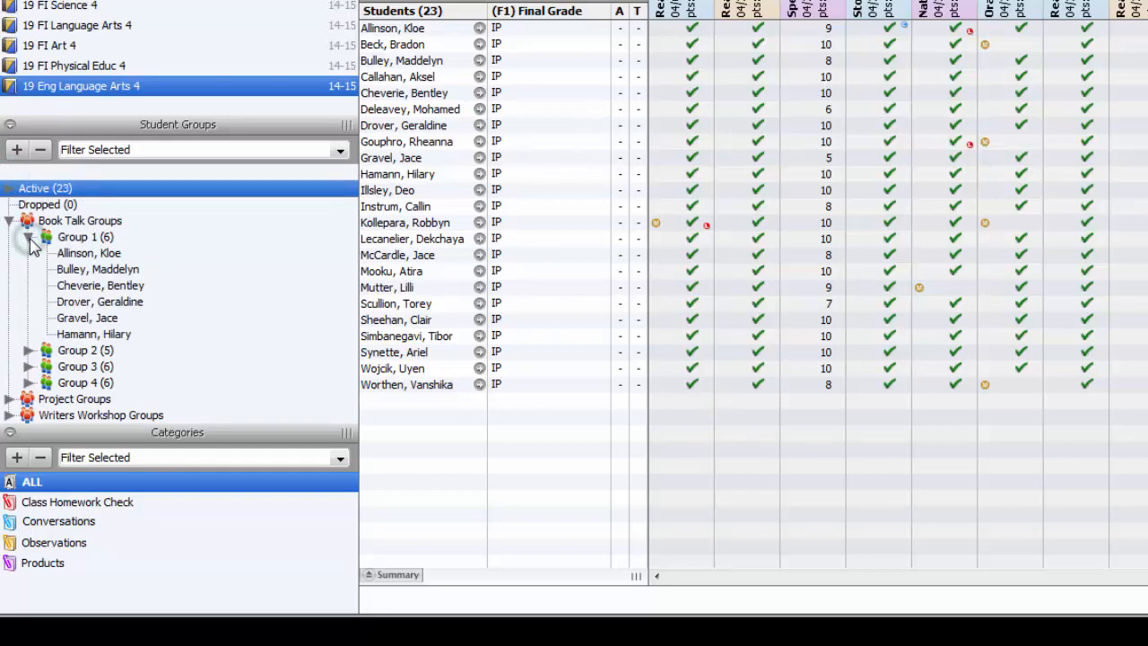
{"action": "left_click", "coordinate": [28, 237]}
{"action": "left_click", "coordinate": [28, 253]}
{"action": "left_click", "coordinate": [28, 253]}
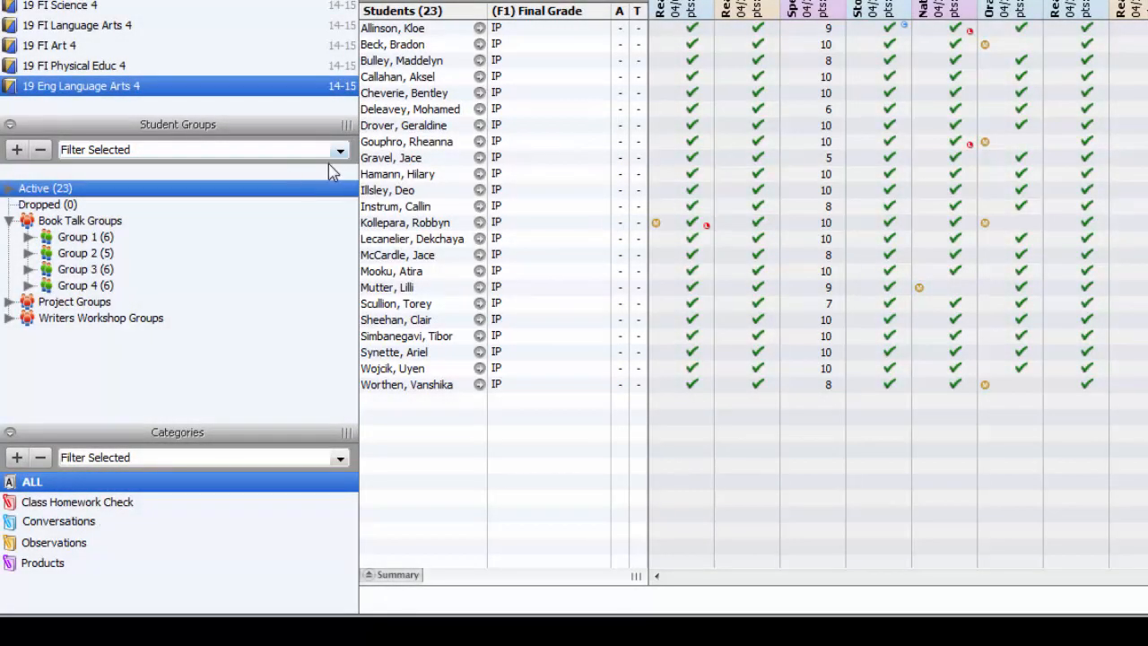
Set the student groups display to Highlight Selected and highlight Book Talk Groups 1, 2 and 3 in turn.
{"action": "left_click", "coordinate": [338, 153]}
{"action": "left_click", "coordinate": [153, 170]}
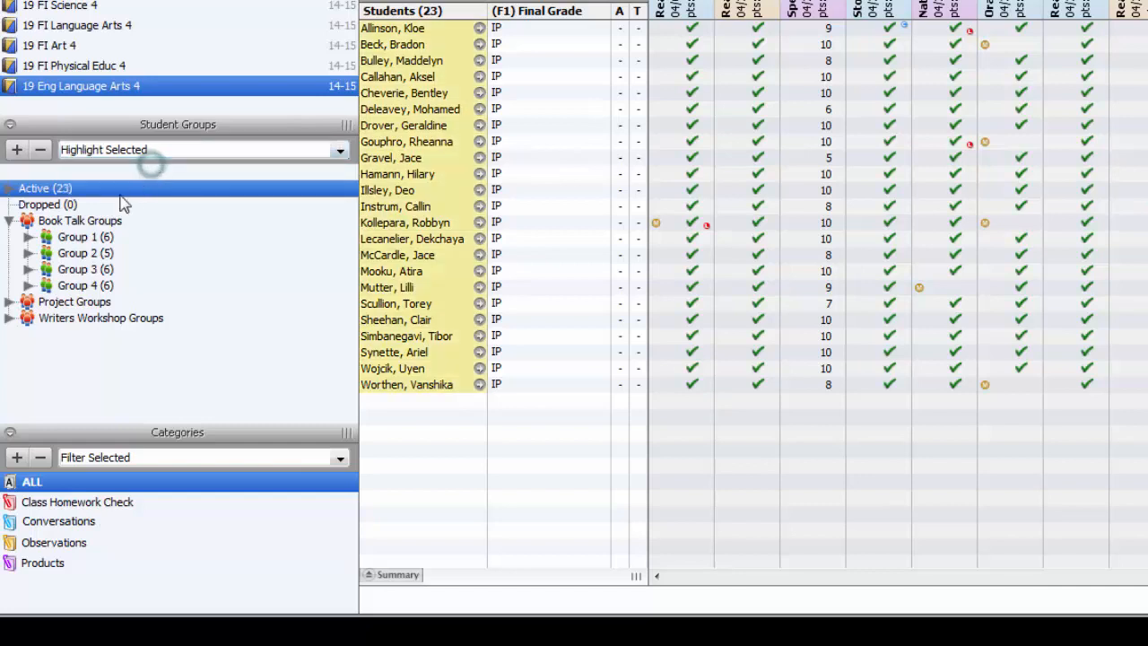
{"action": "left_click", "coordinate": [72, 238]}
{"action": "left_click", "coordinate": [76, 254]}
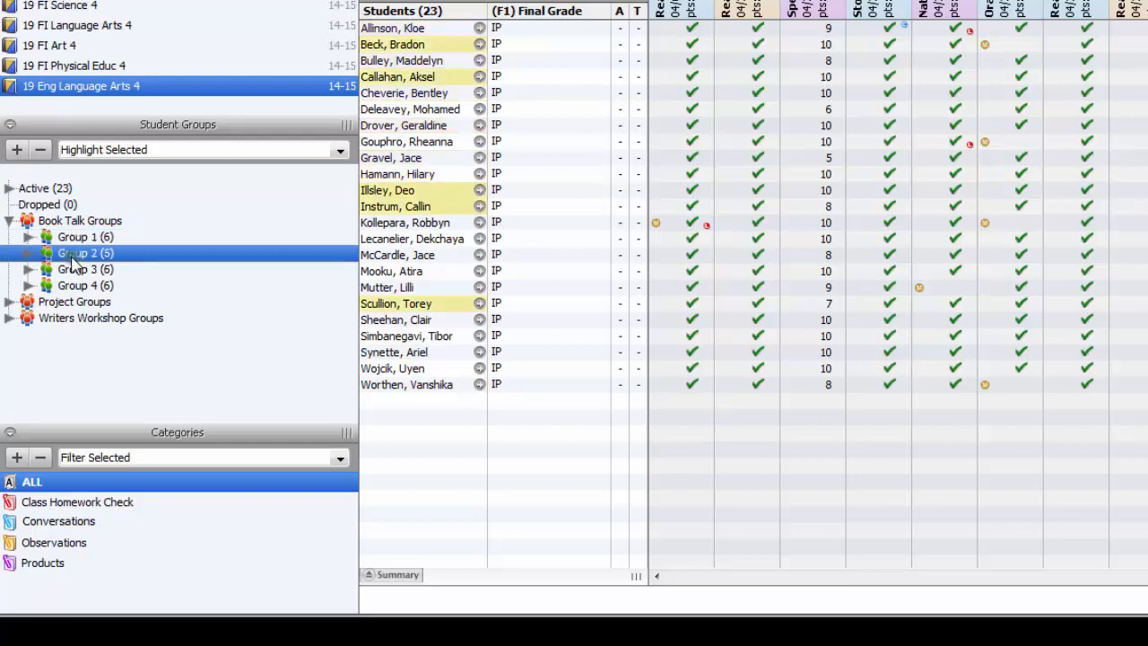
{"action": "left_click", "coordinate": [80, 274]}
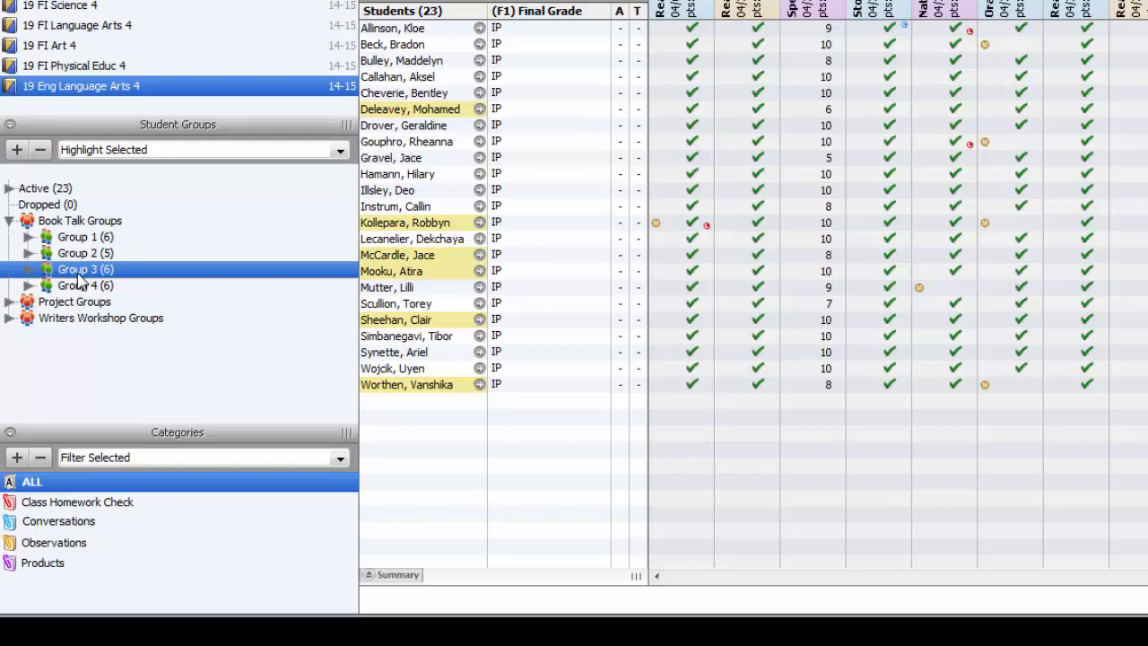
Switch the student groups display to Filter Selected and show only Book Talk Groups 1, 2 and 3 in turn.
{"action": "left_click", "coordinate": [340, 150]}
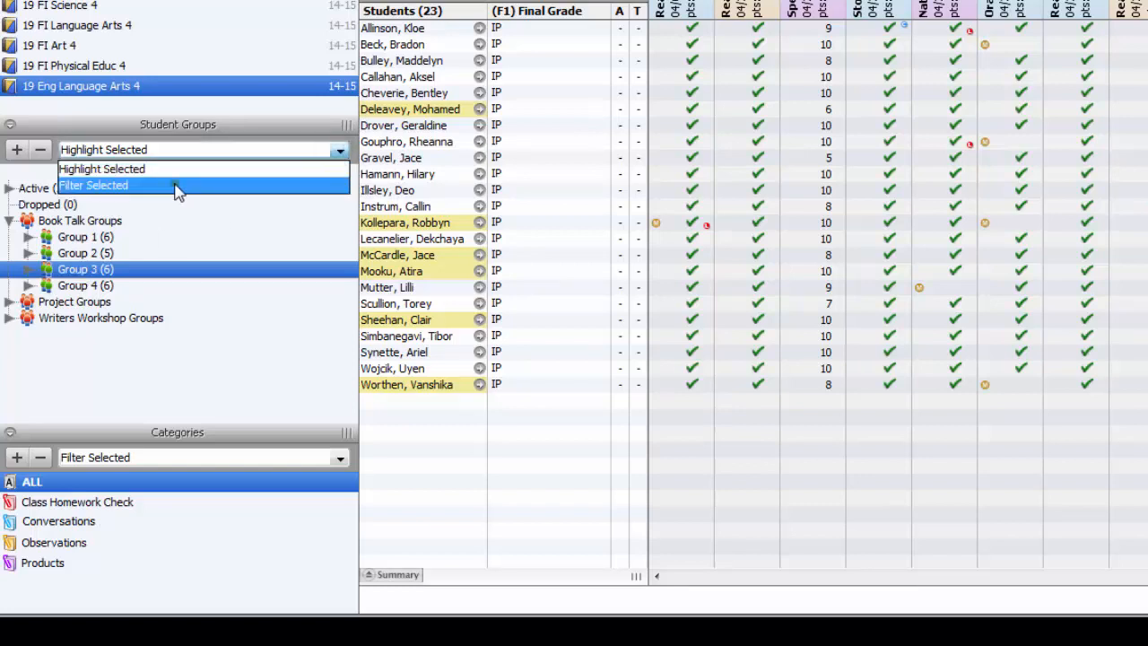
{"action": "left_click", "coordinate": [175, 185]}
{"action": "left_click", "coordinate": [81, 237]}
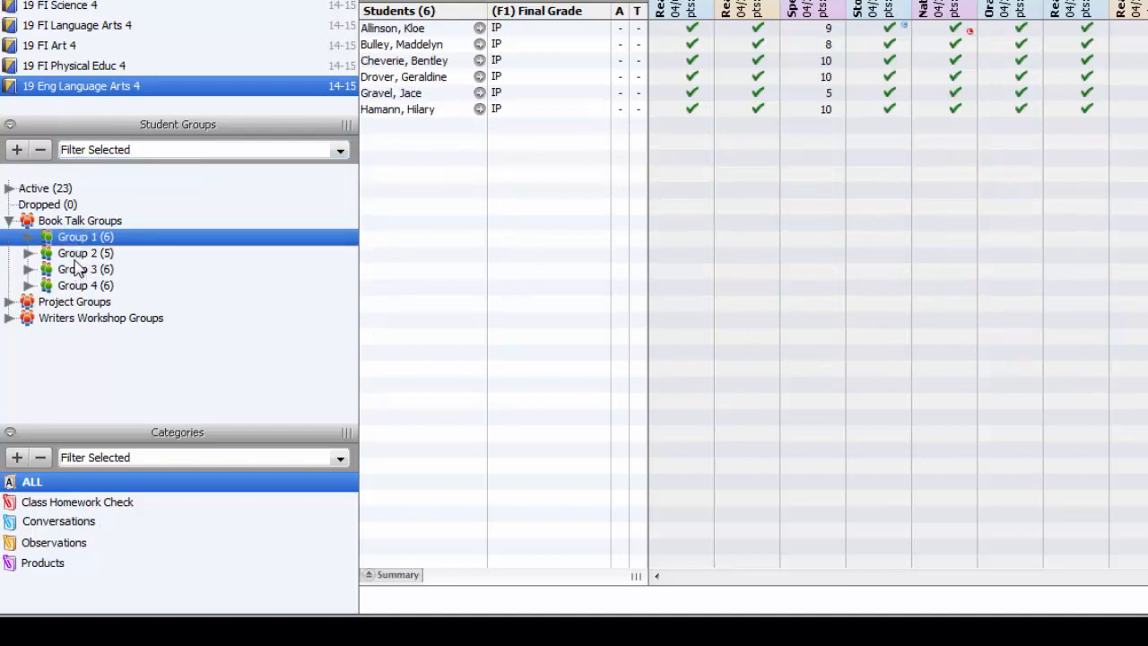
{"action": "left_click", "coordinate": [77, 254]}
{"action": "left_click", "coordinate": [79, 269]}
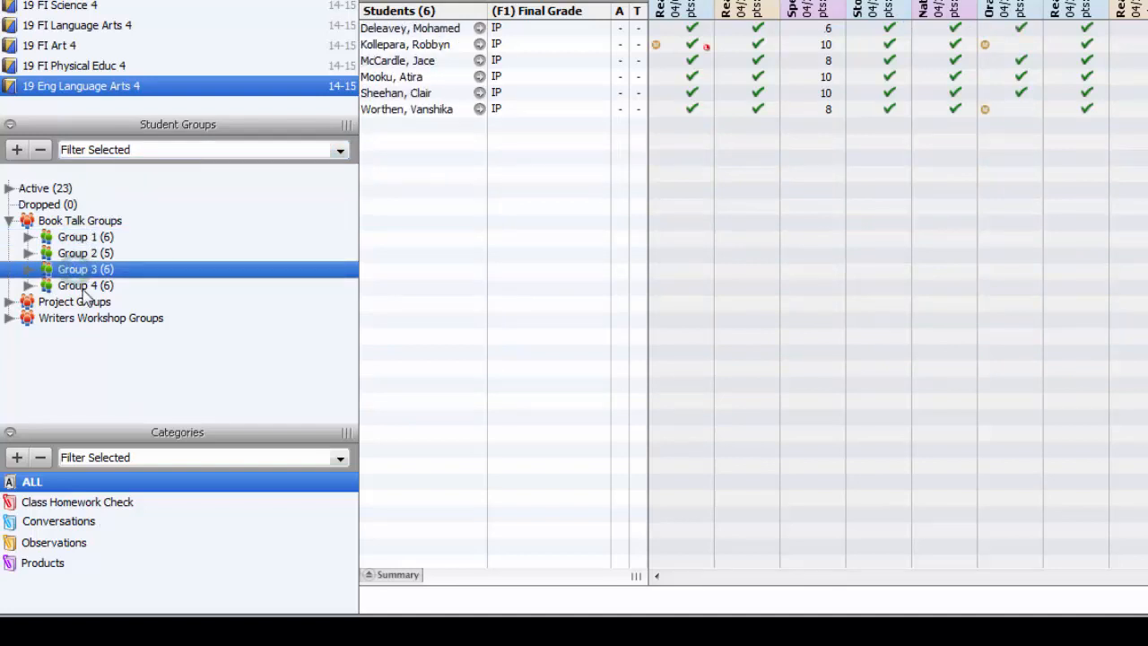
Filter the scoresheet to the first student in the Active list, and restore the view of all active students.
{"action": "left_click", "coordinate": [9, 188]}
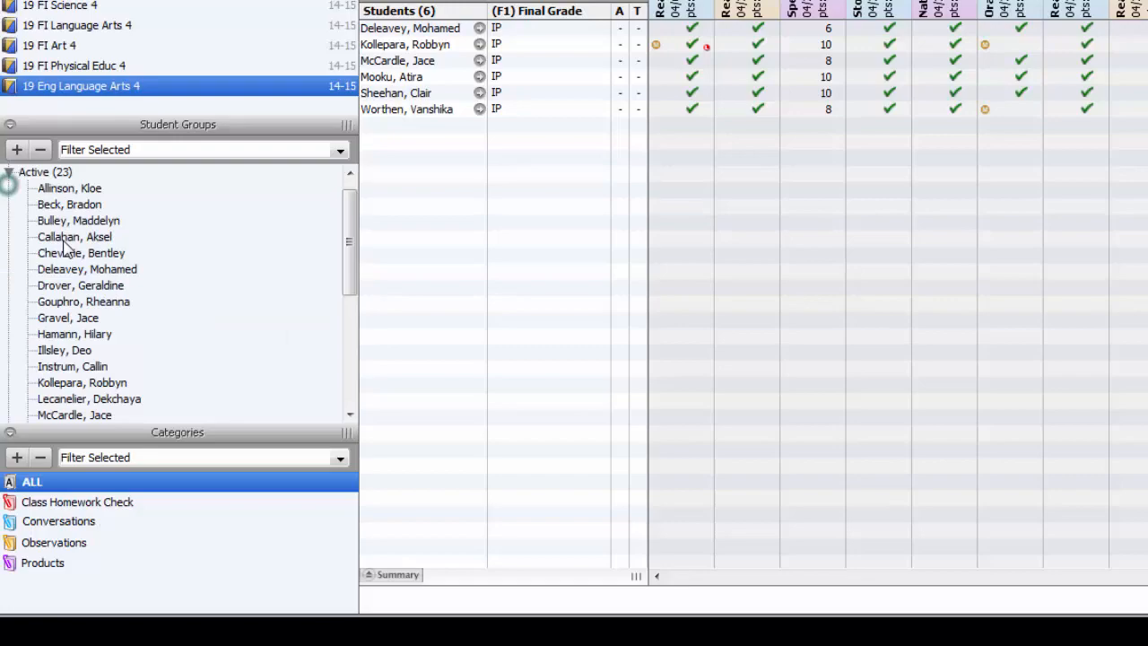
{"action": "left_click", "coordinate": [81, 188]}
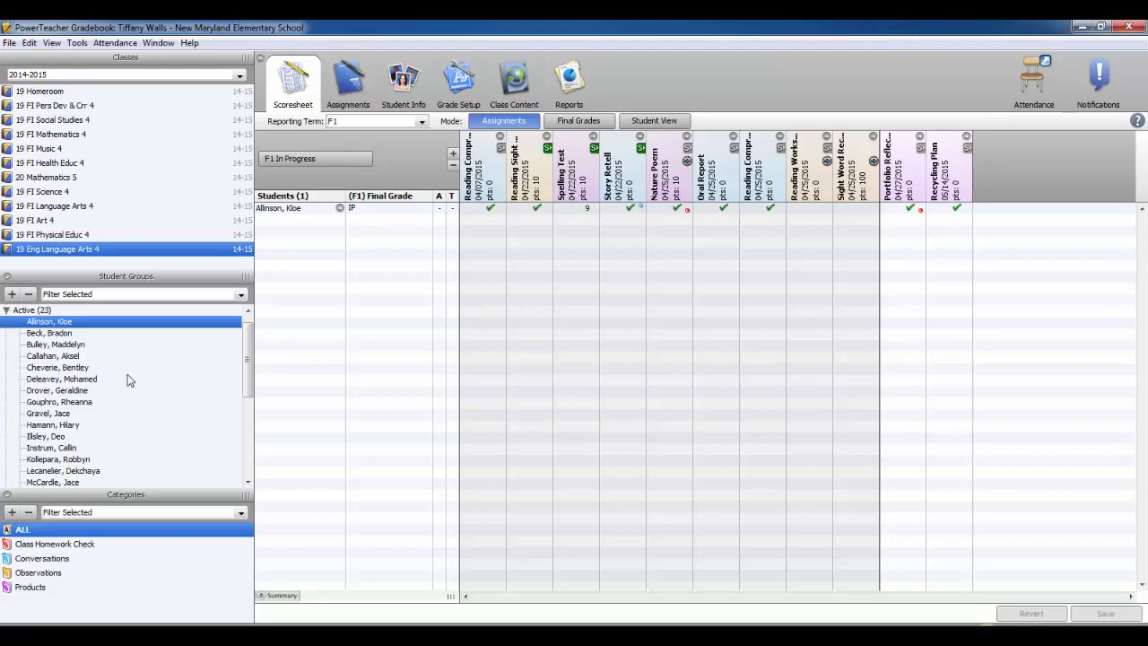
{"action": "left_click", "coordinate": [43, 310]}
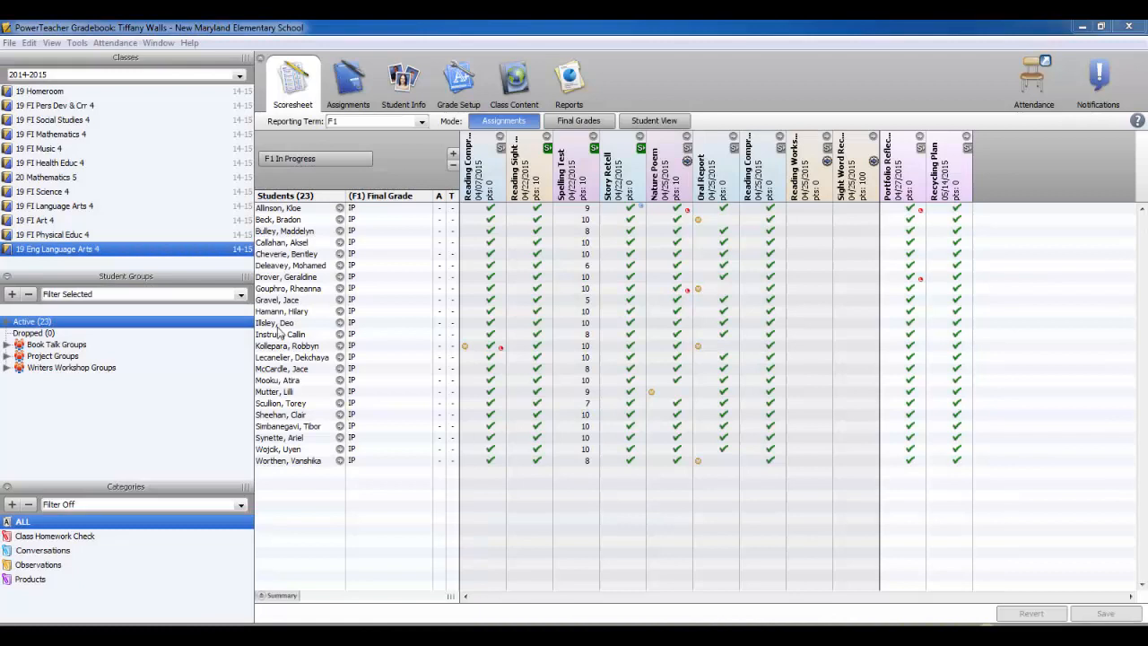
View the categories of the 19 FI Music 4 class and return to the active students of 19 Eng Language Arts 4.
{"action": "left_click", "coordinate": [52, 150]}
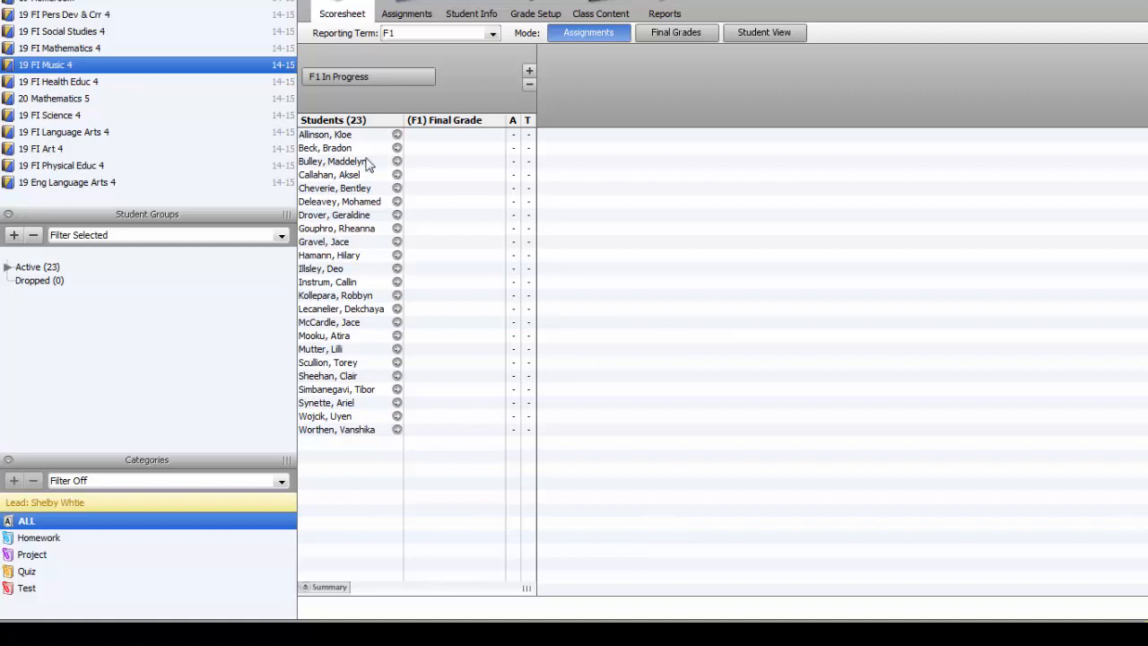
{"action": "left_click", "coordinate": [99, 184]}
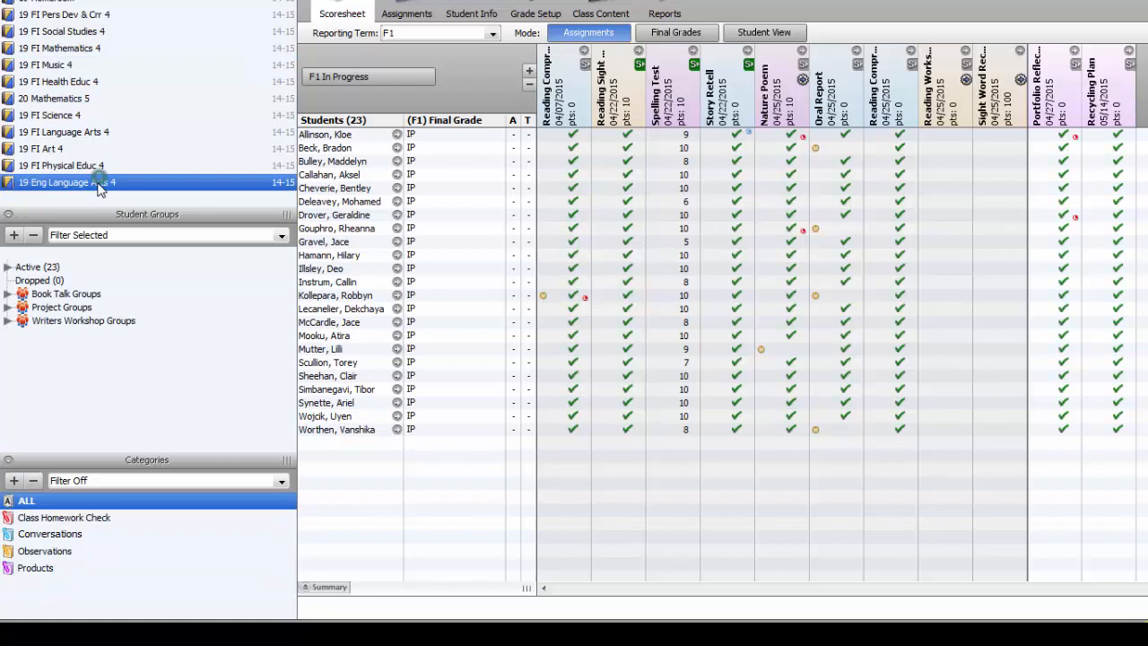
{"action": "left_click", "coordinate": [54, 265]}
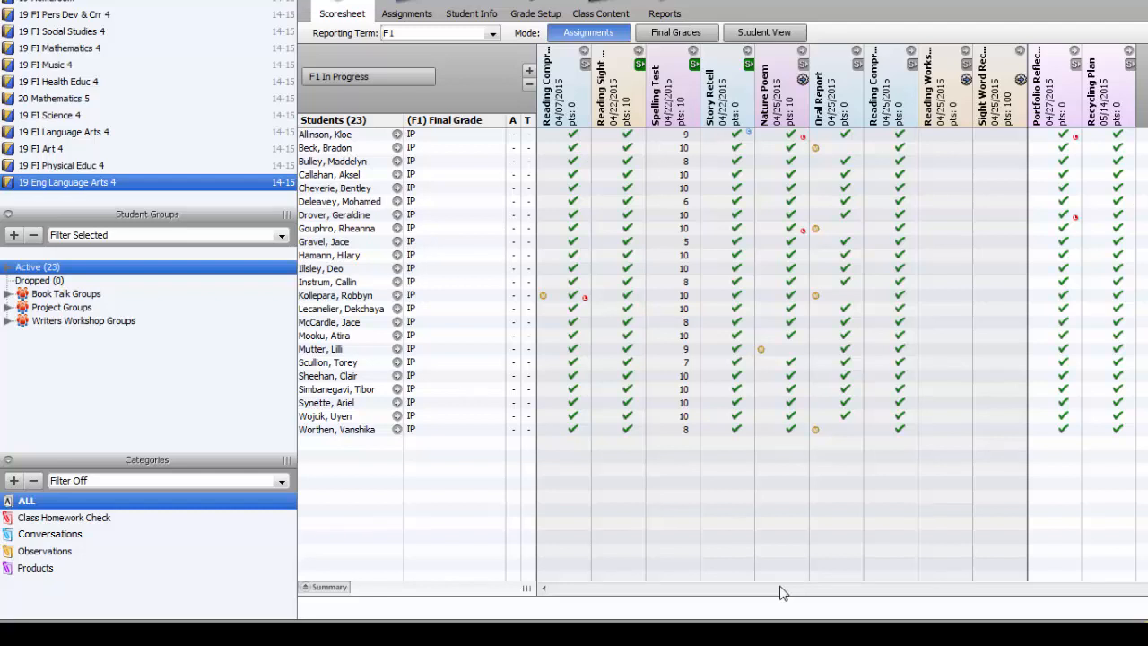
Preview the new assignment category form and the deletion prompt for the Conversations category, cancelling both.
{"action": "left_click", "coordinate": [13, 481]}
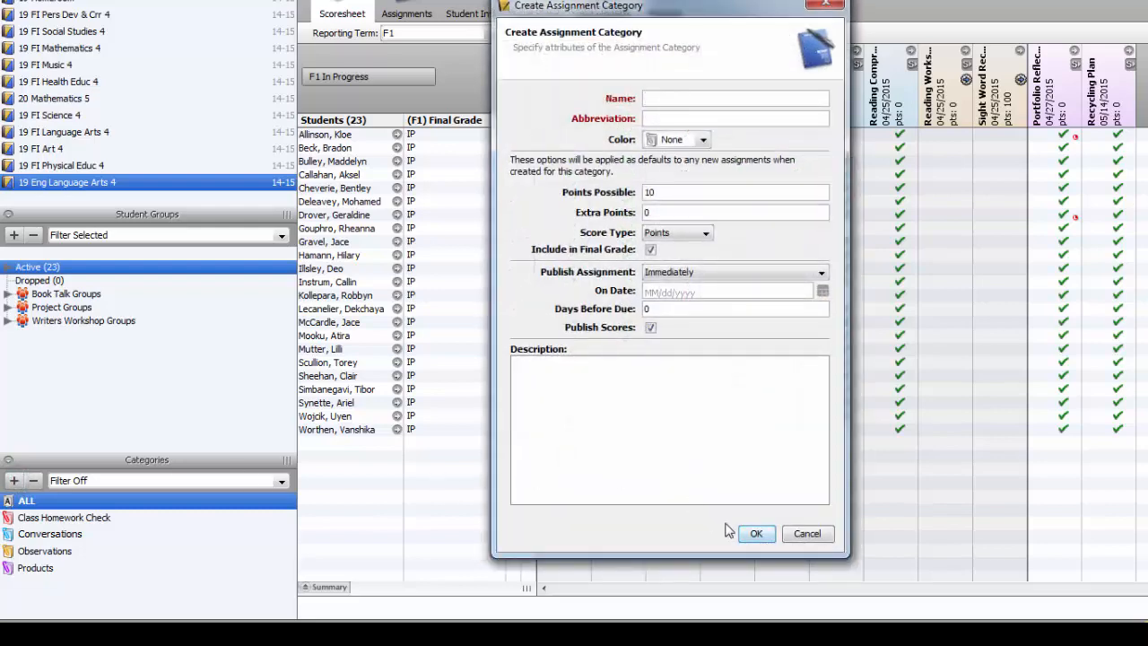
{"action": "left_click", "coordinate": [807, 534]}
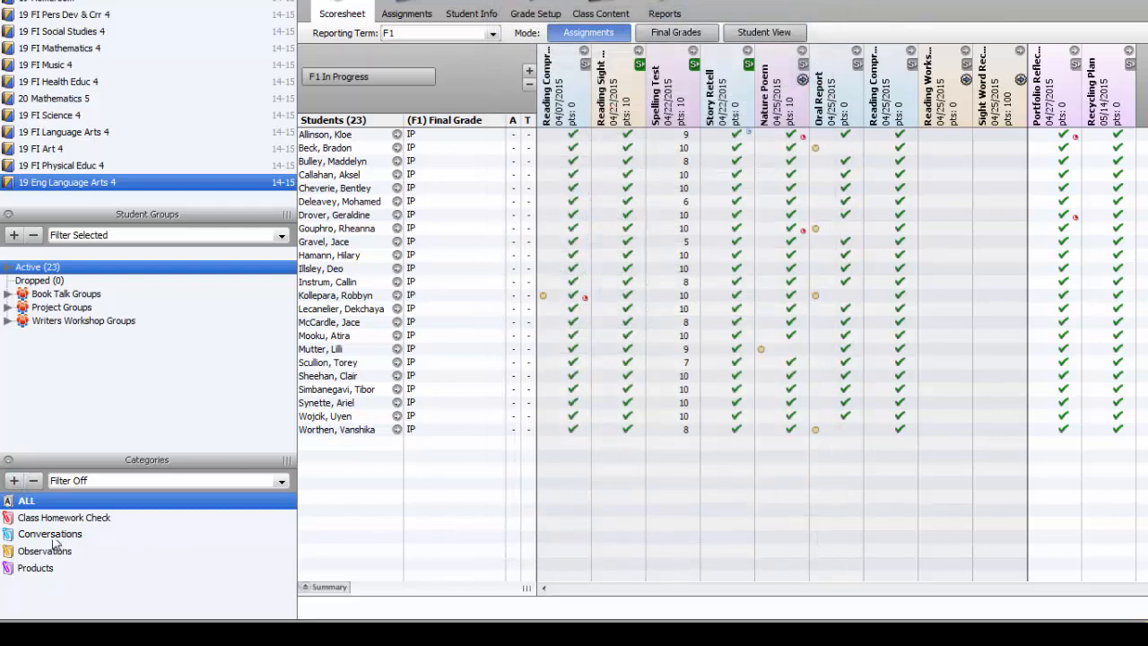
{"action": "left_click", "coordinate": [52, 535]}
{"action": "left_click", "coordinate": [33, 481]}
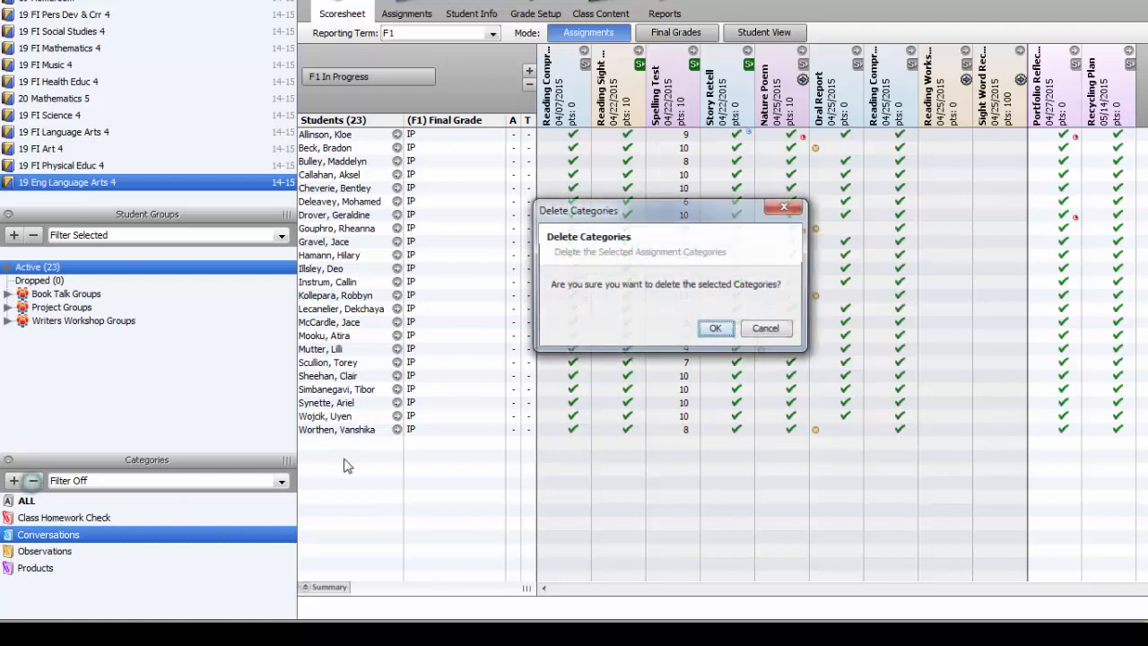
{"action": "left_click", "coordinate": [768, 329]}
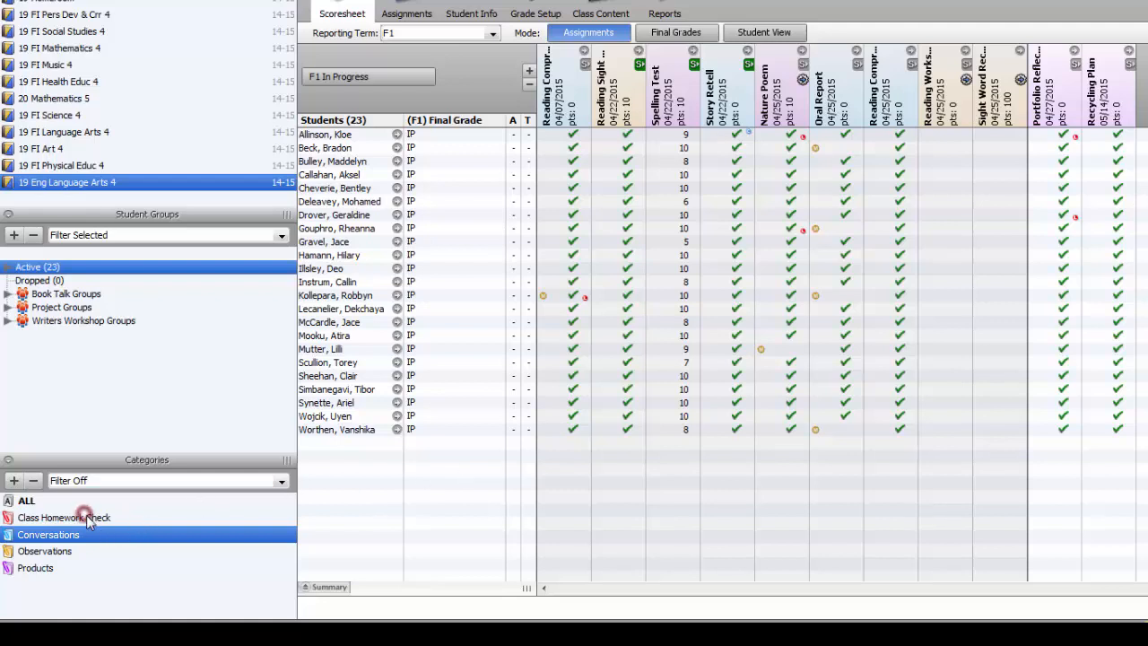
View the edit, add and delete options offered for the Conversations and Observations categories.
{"action": "right_click", "coordinate": [84, 538]}
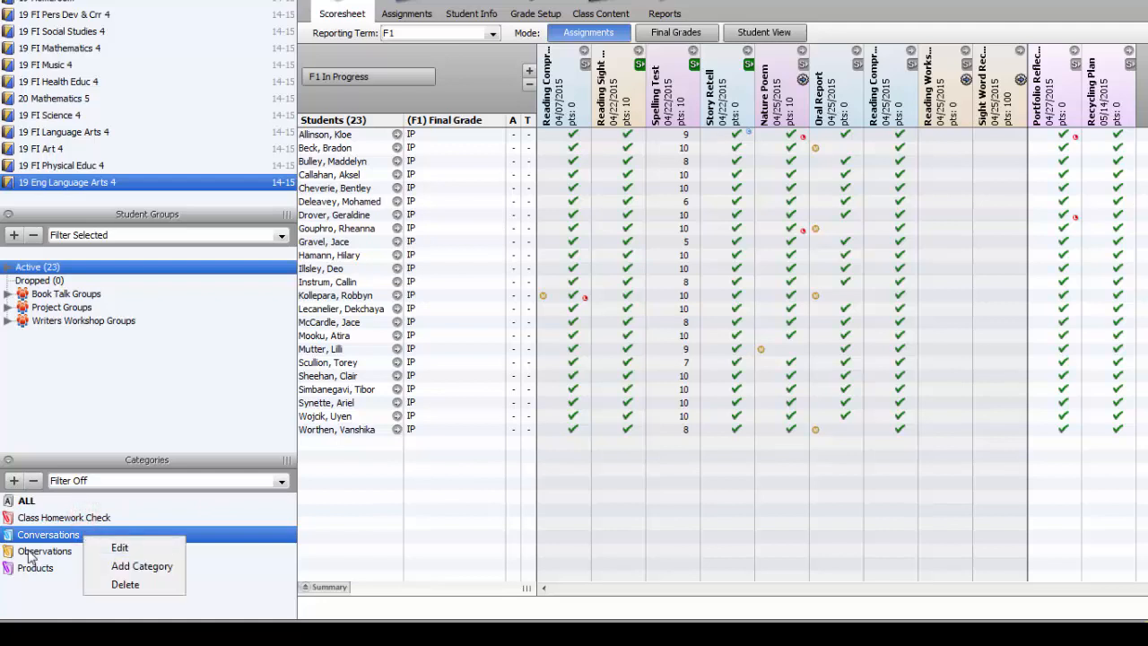
{"action": "left_click", "coordinate": [29, 552]}
{"action": "left_click", "coordinate": [29, 552]}
{"action": "right_click", "coordinate": [29, 553]}
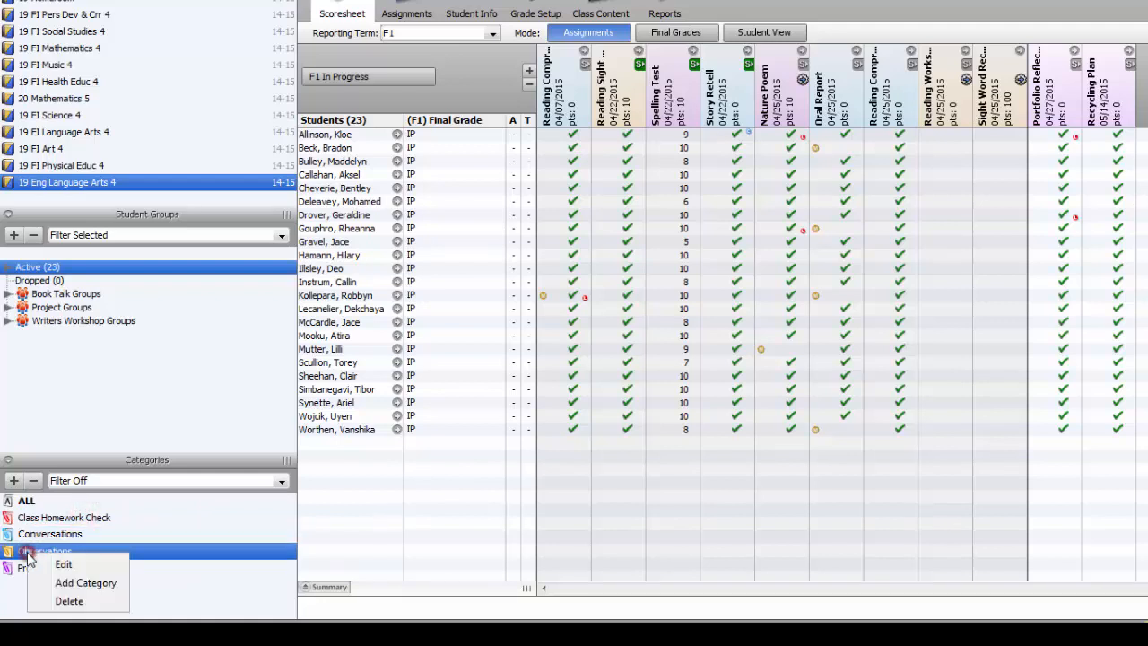
{"action": "left_click", "coordinate": [199, 513]}
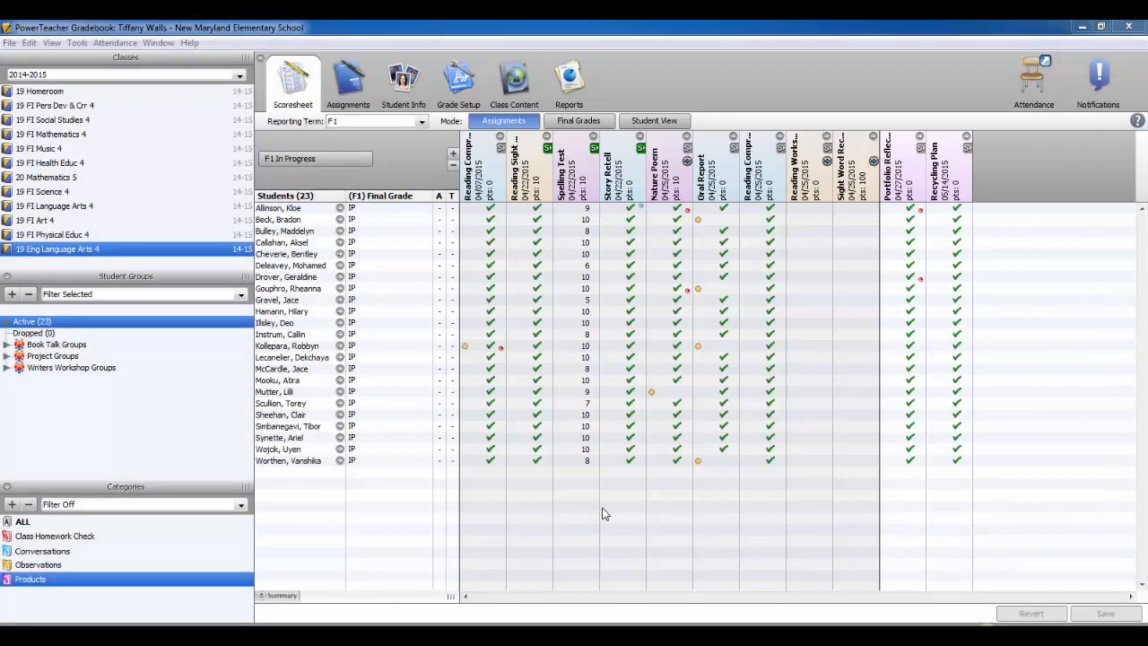
Set the categories display to Filter Selected and show only the Conversations assignments.
{"action": "left_click", "coordinate": [240, 504]}
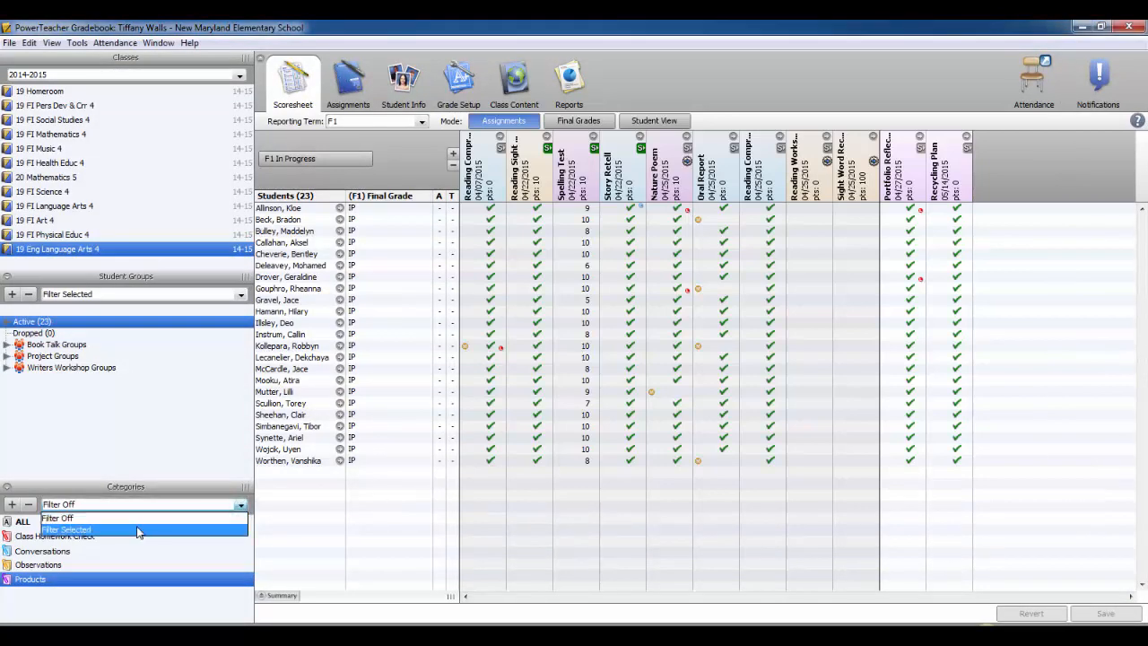
{"action": "left_click", "coordinate": [137, 532]}
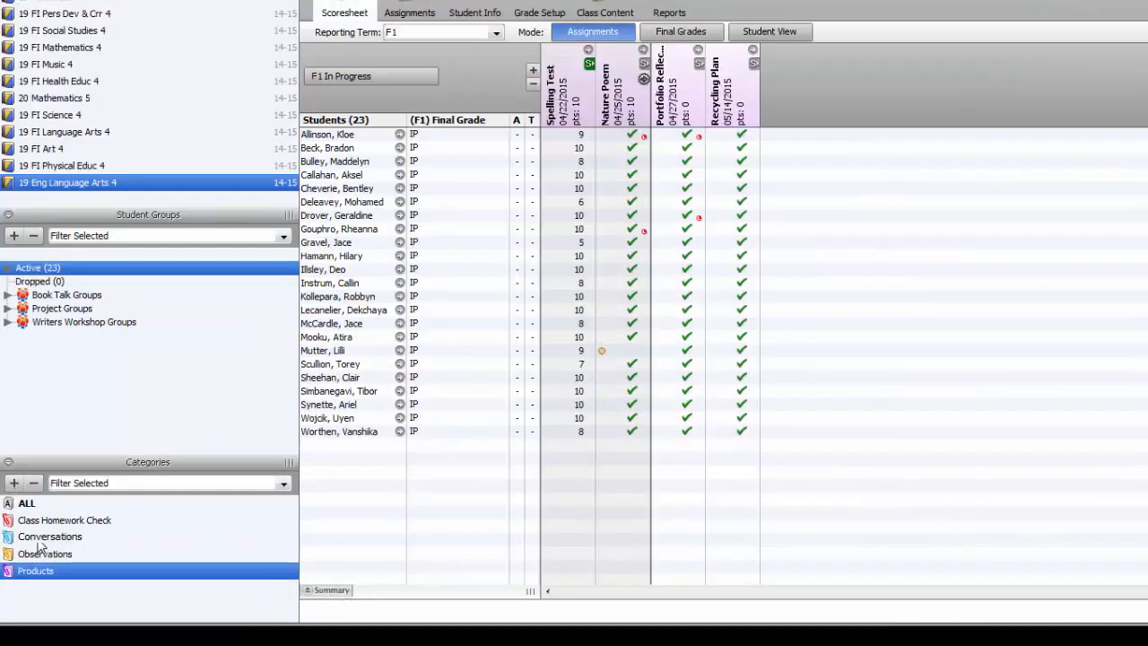
{"action": "left_click", "coordinate": [28, 537]}
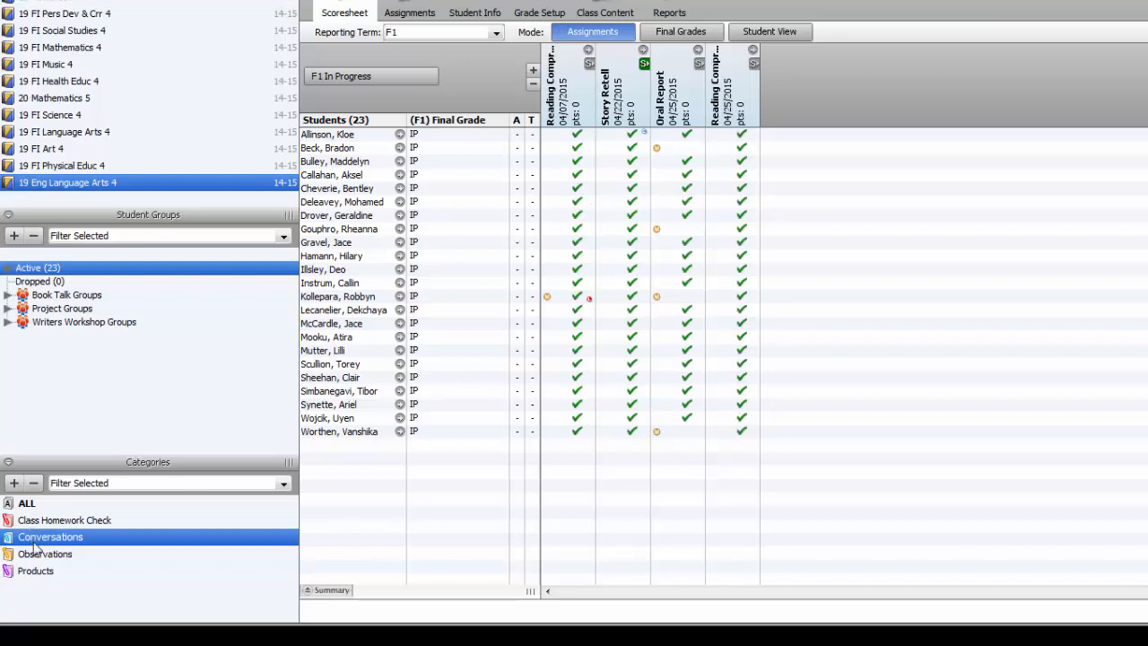
Filter the scoresheet by the Observations and Products categories in turn, and return to the Conversations assignments.
{"action": "left_click", "coordinate": [34, 554]}
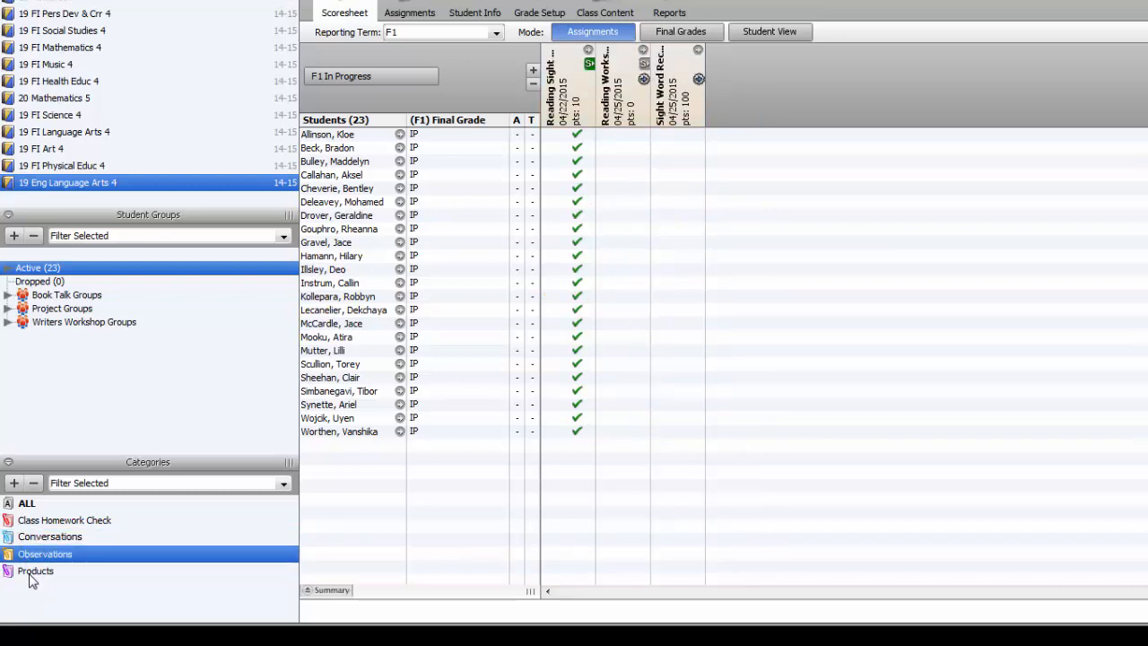
{"action": "left_click", "coordinate": [35, 570]}
{"action": "left_click", "coordinate": [49, 536]}
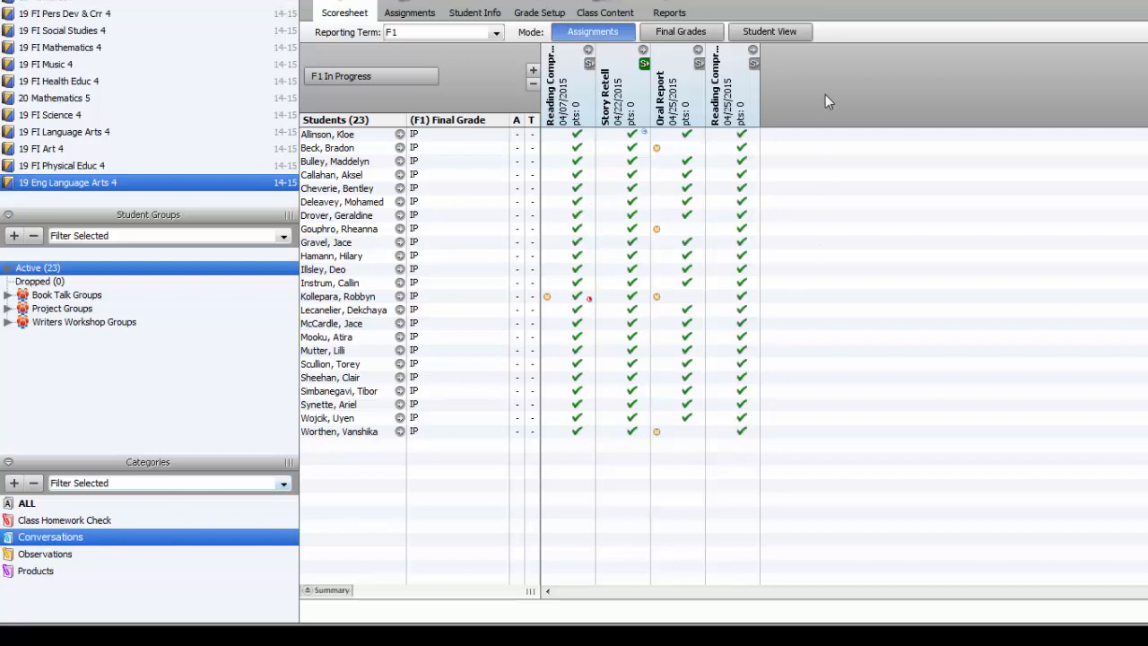
Browse the Observations, Products, Class Homework Check and Conversations assignments in Student View, and return to the Assignments mode.
{"action": "left_click", "coordinate": [790, 36]}
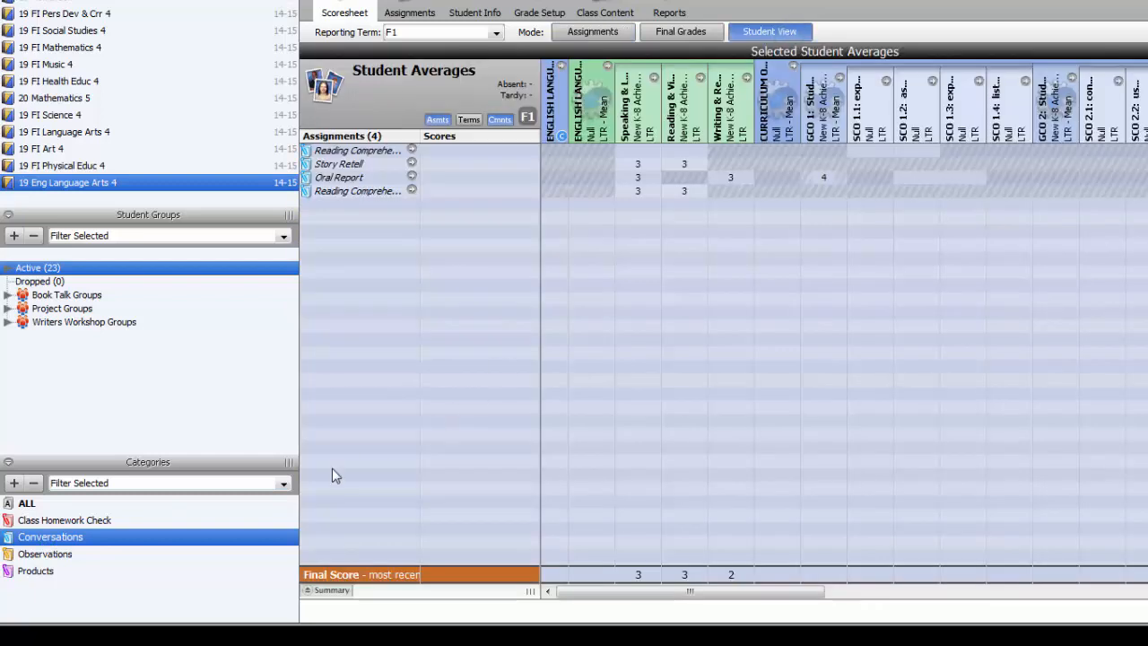
{"action": "left_click", "coordinate": [43, 554]}
{"action": "left_click", "coordinate": [43, 572]}
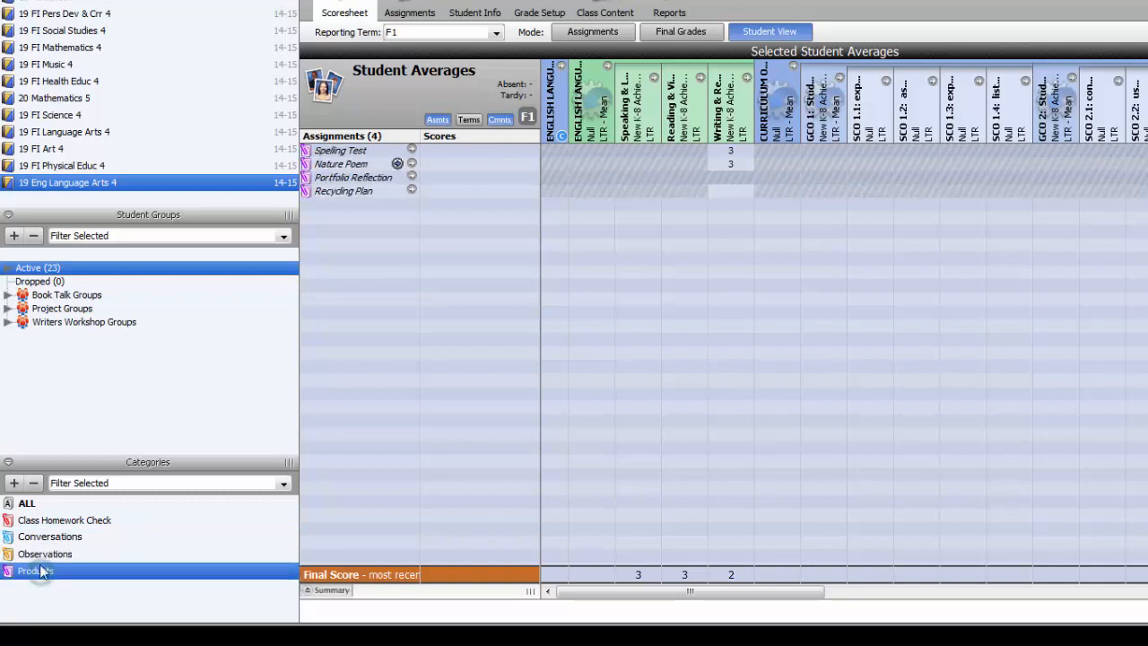
{"action": "left_click", "coordinate": [38, 524]}
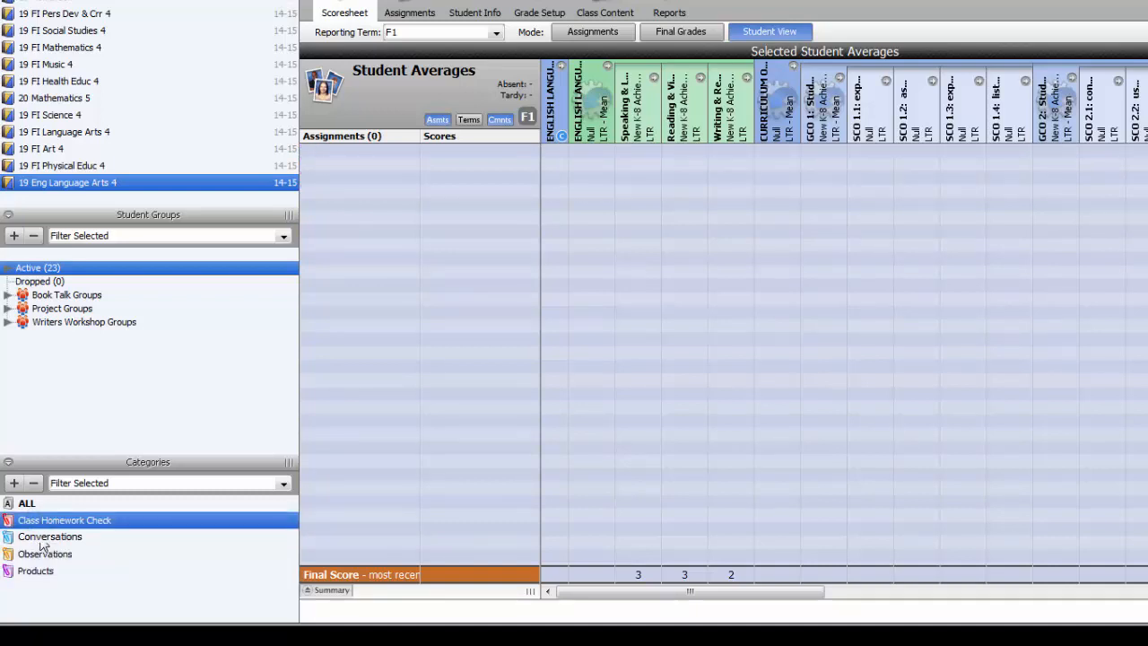
{"action": "left_click", "coordinate": [42, 541]}
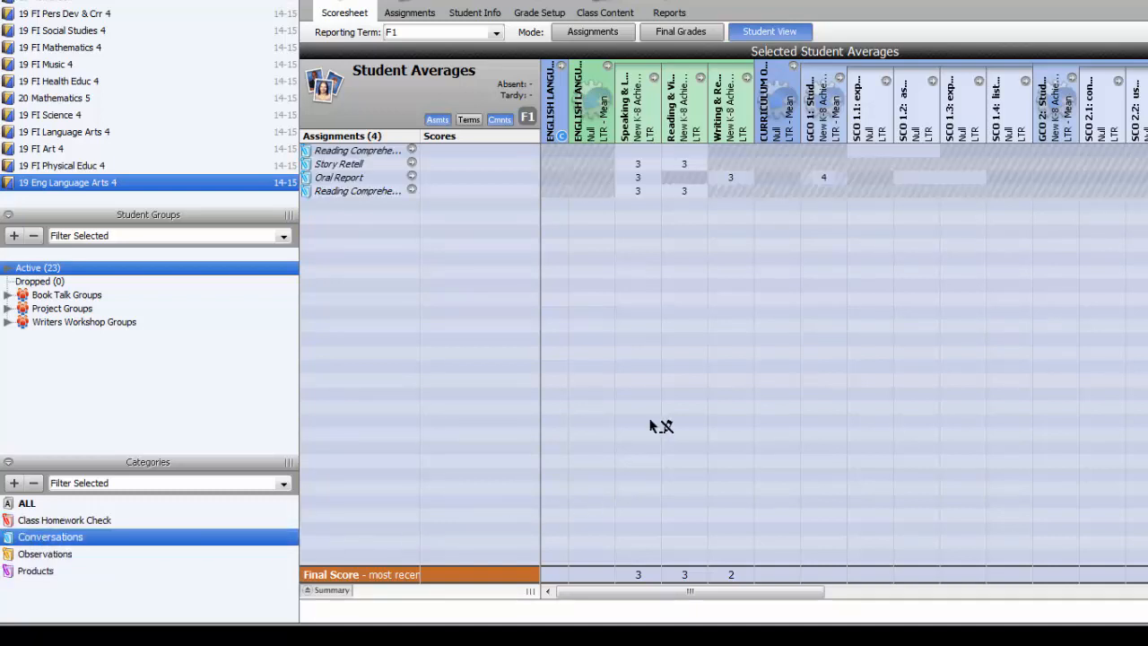
{"action": "left_click", "coordinate": [576, 32]}
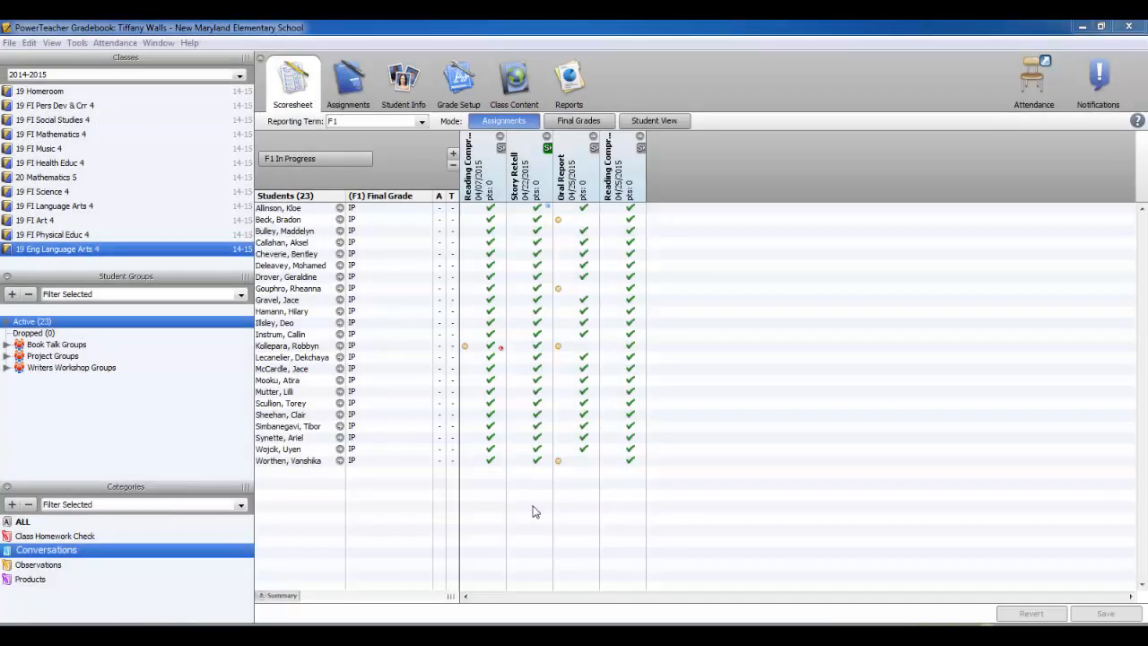
Show the assignments of all categories and view the available reporting terms, keeping F1.
{"action": "left_click", "coordinate": [42, 523]}
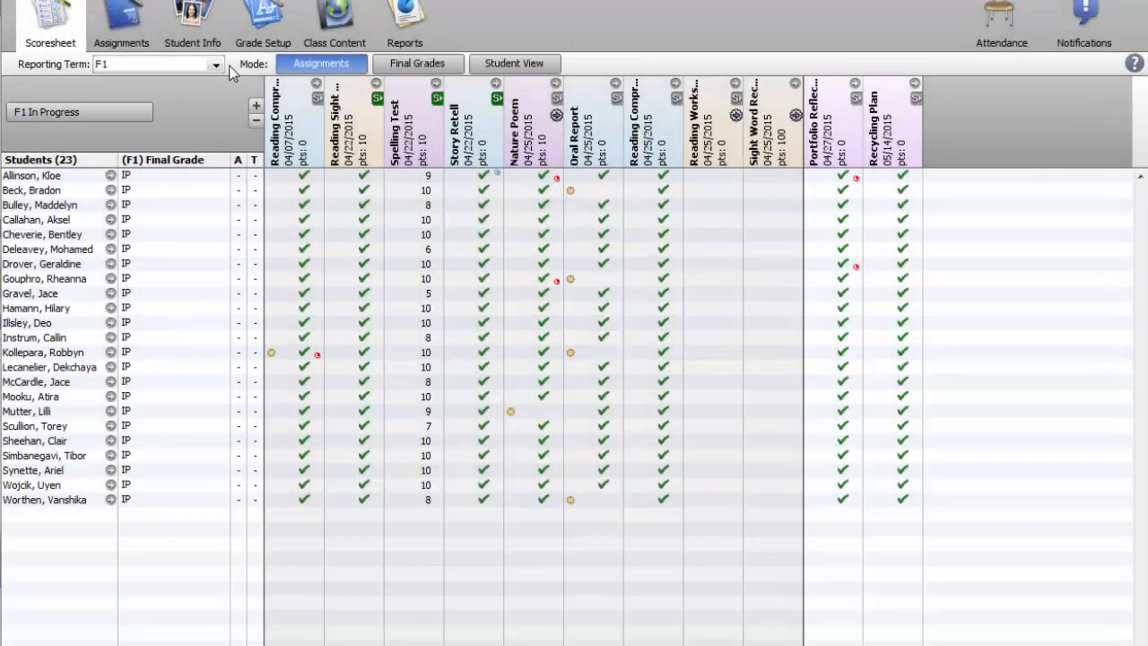
{"action": "left_click", "coordinate": [222, 66]}
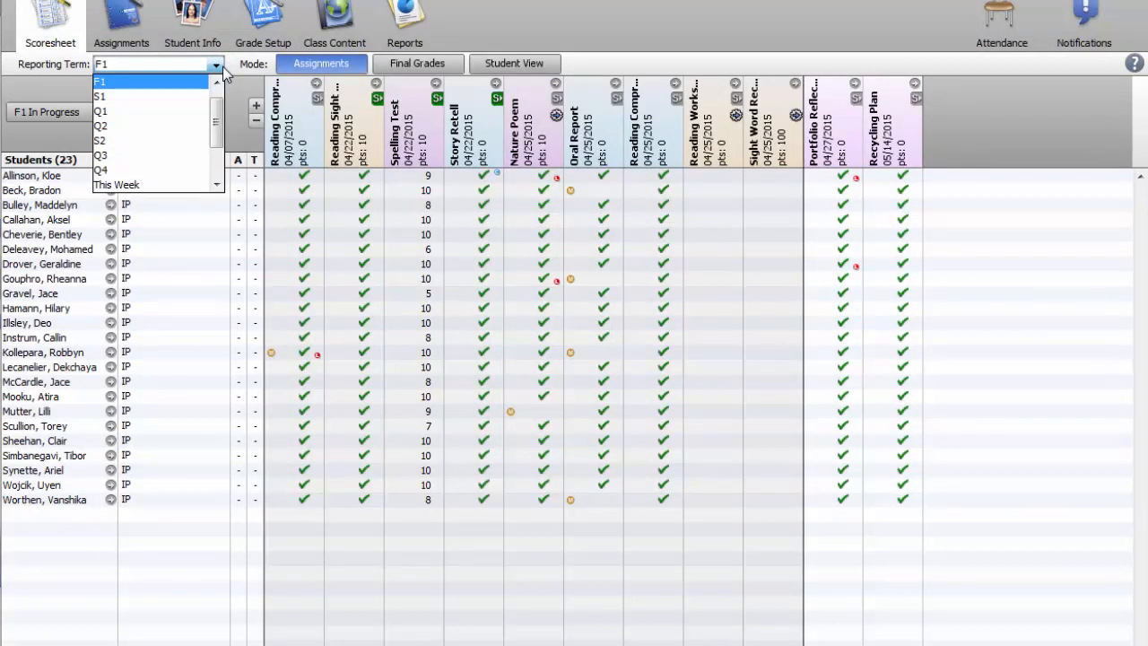
{"action": "left_click", "coordinate": [223, 66]}
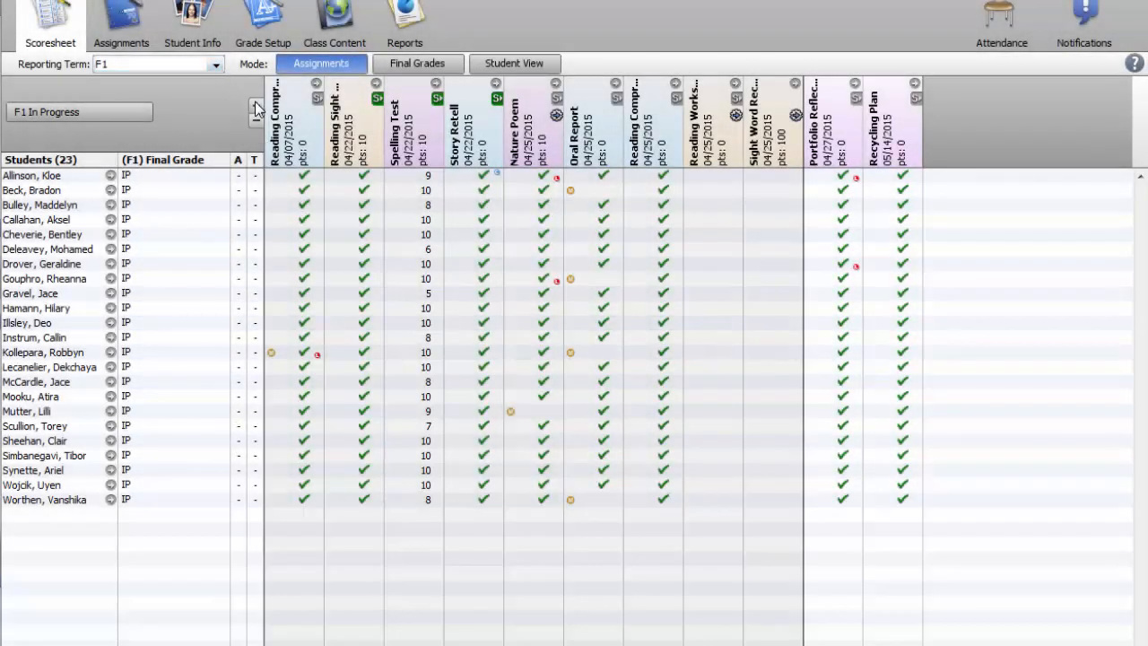
Start a new assignment named Character Study, with the same abbreviation, in the Conversations category.
{"action": "left_click", "coordinate": [257, 108]}
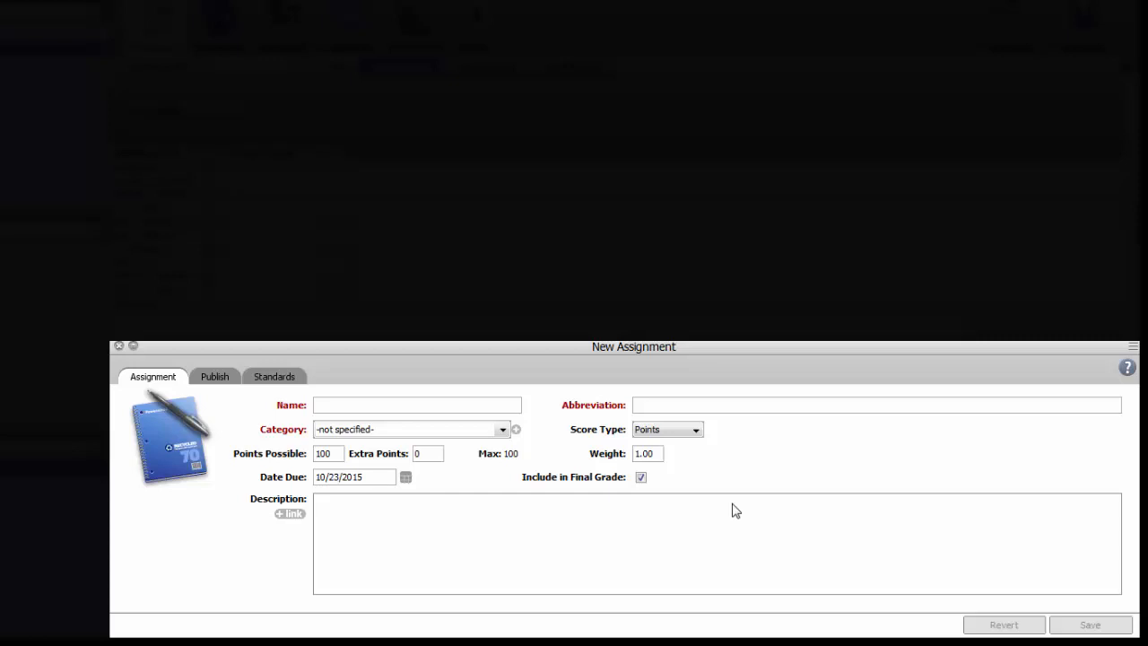
{"action": "left_click", "coordinate": [330, 402]}
{"action": "type", "text": "Character Stud"}
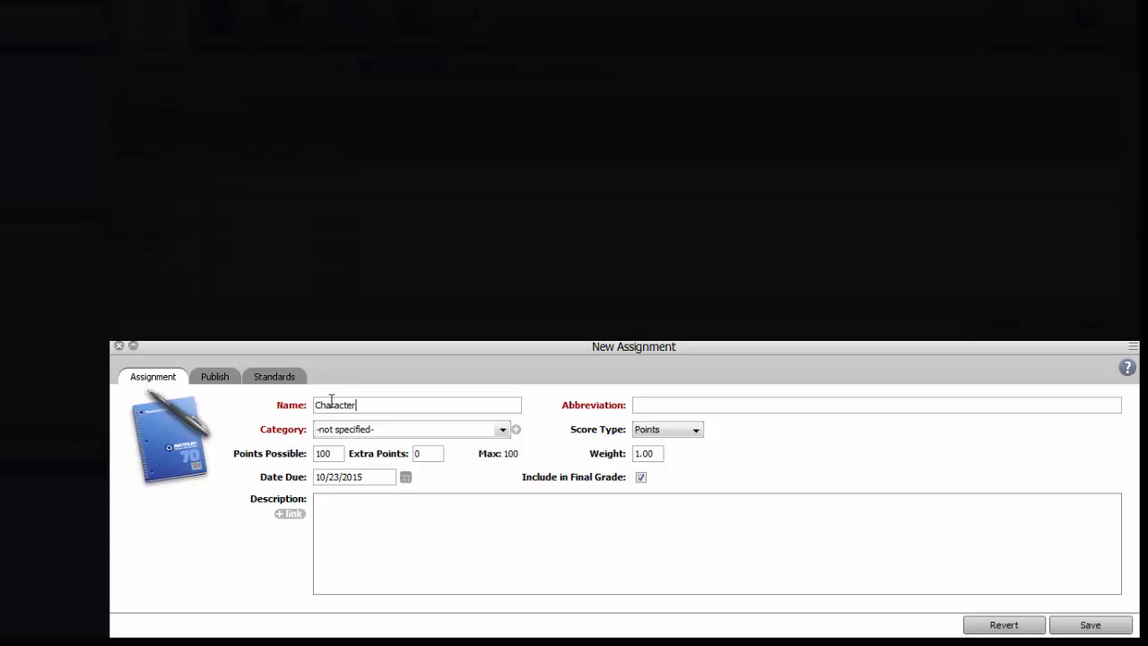
{"action": "type", "text": "y"}
{"action": "left_click", "coordinate": [684, 403]}
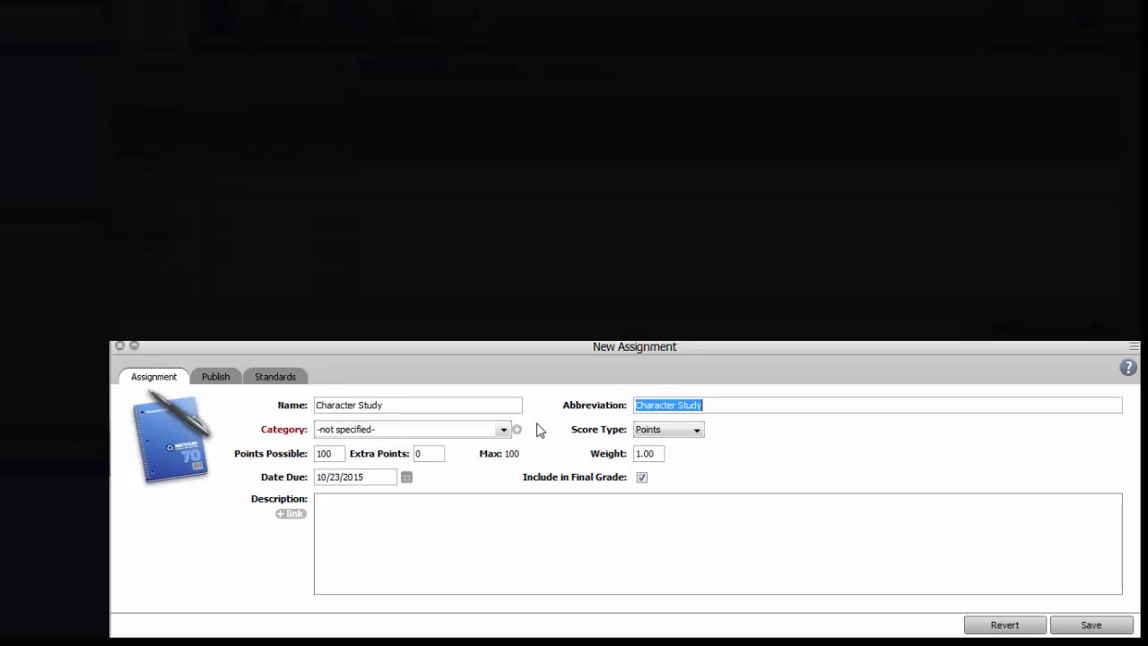
{"action": "left_click", "coordinate": [502, 430]}
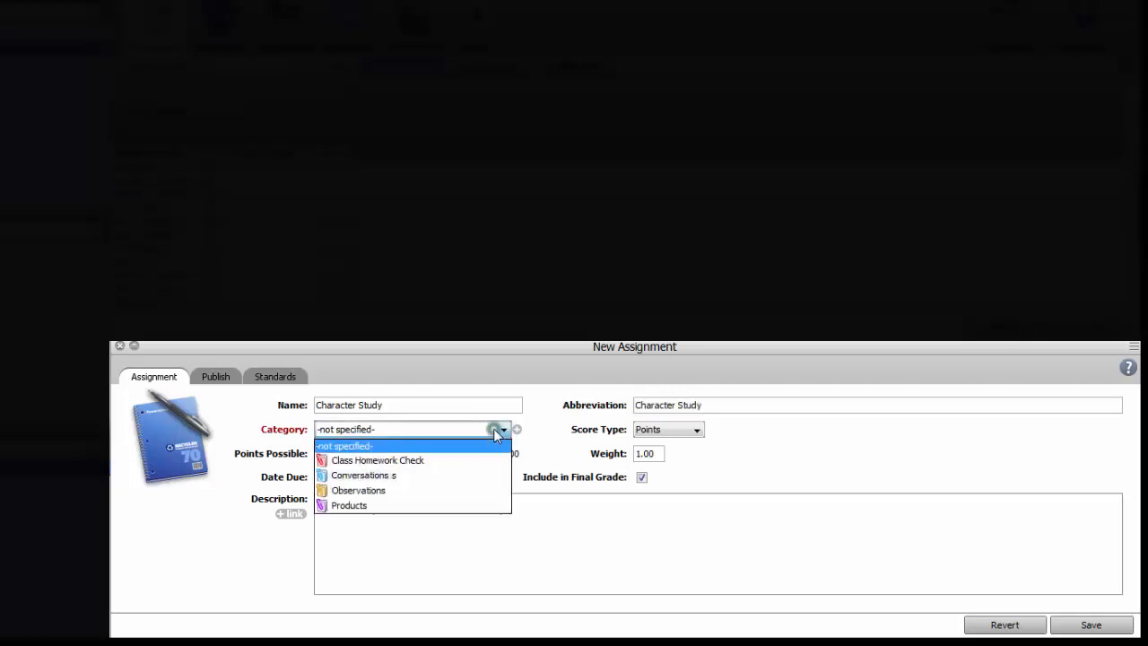
{"action": "left_click", "coordinate": [378, 479]}
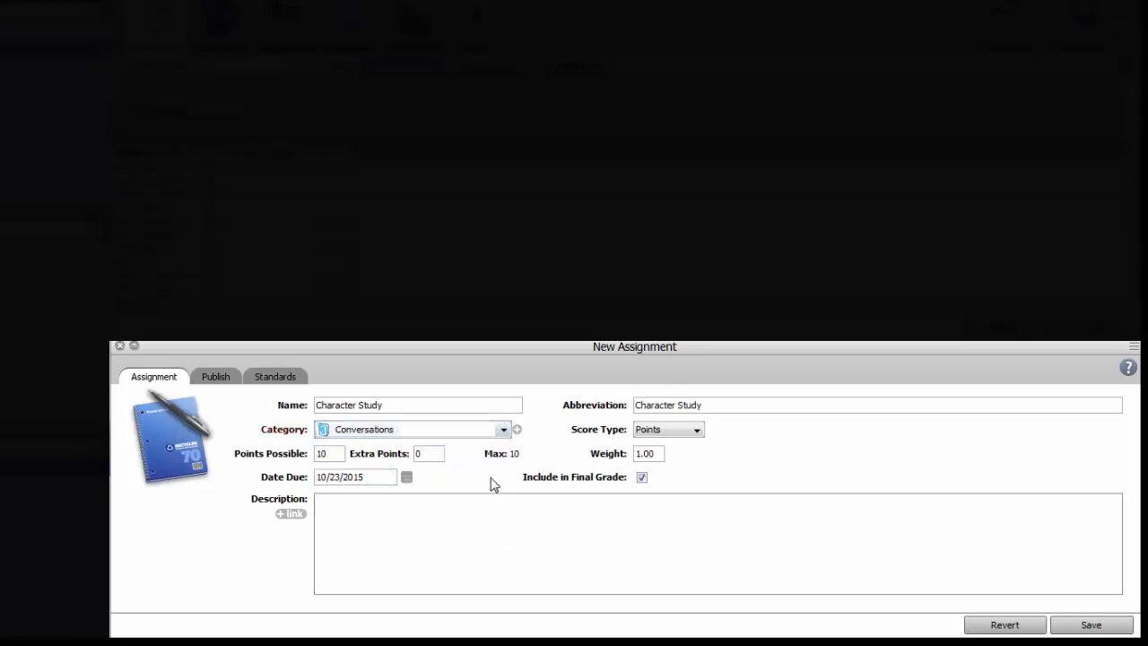
Keep Points as the score type, with 100 points possible, and set the due date to 10/30/2015.
{"action": "left_click", "coordinate": [698, 431]}
{"action": "left_click", "coordinate": [698, 432]}
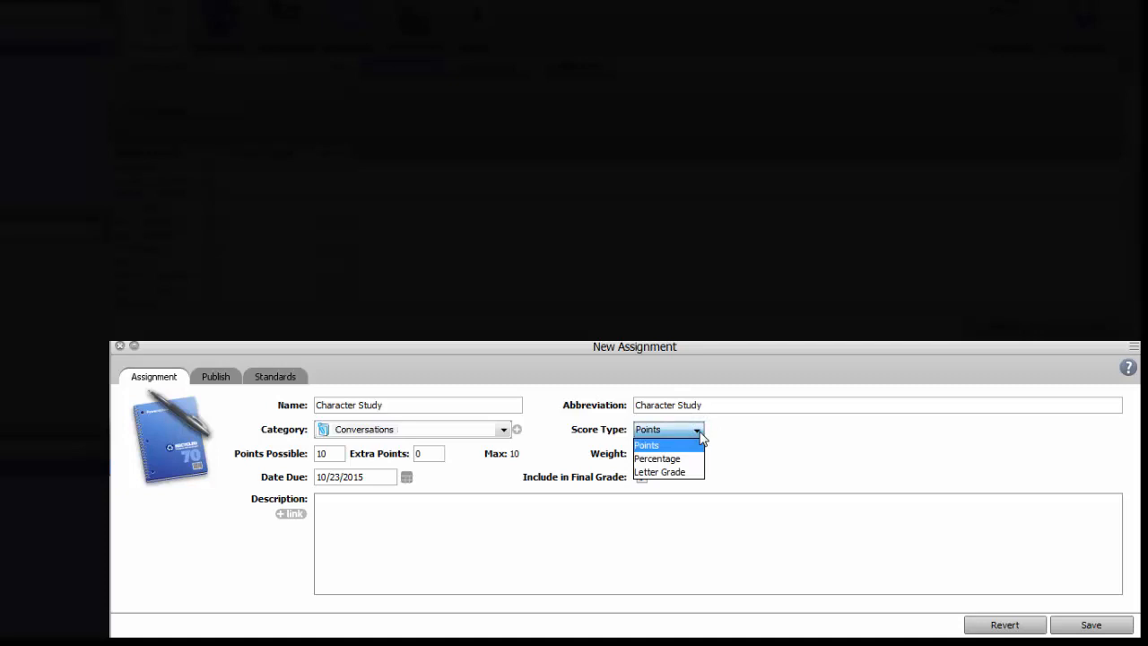
{"action": "left_click", "coordinate": [692, 445]}
{"action": "double_click", "coordinate": [338, 453]}
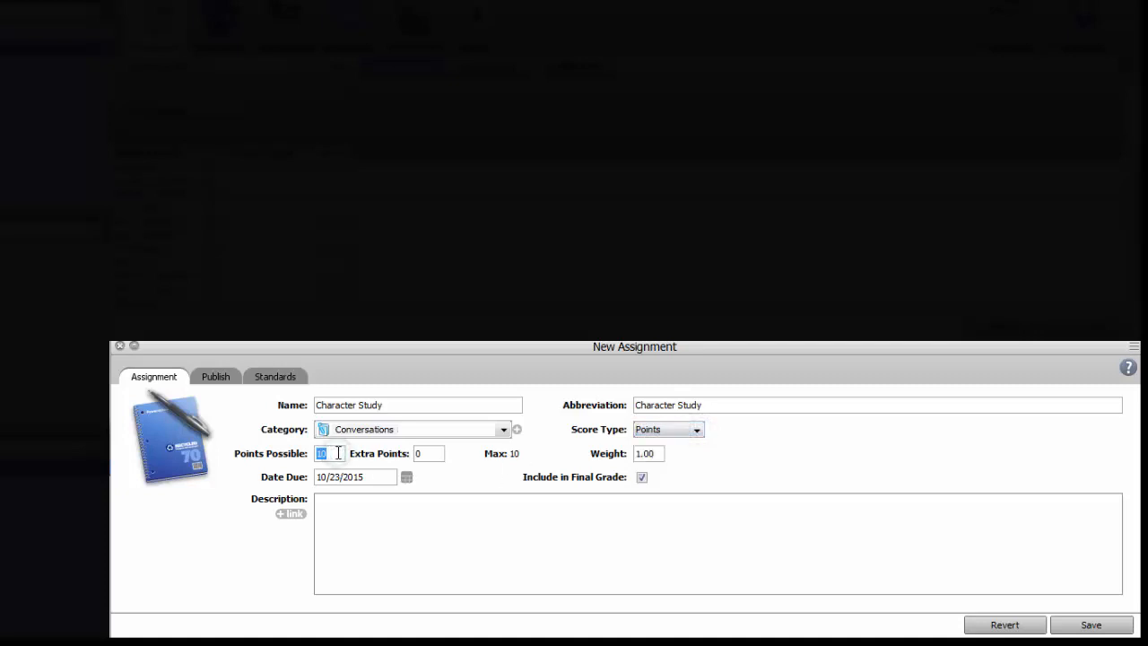
{"action": "type", "text": "100"}
{"action": "left_click", "coordinate": [406, 477]}
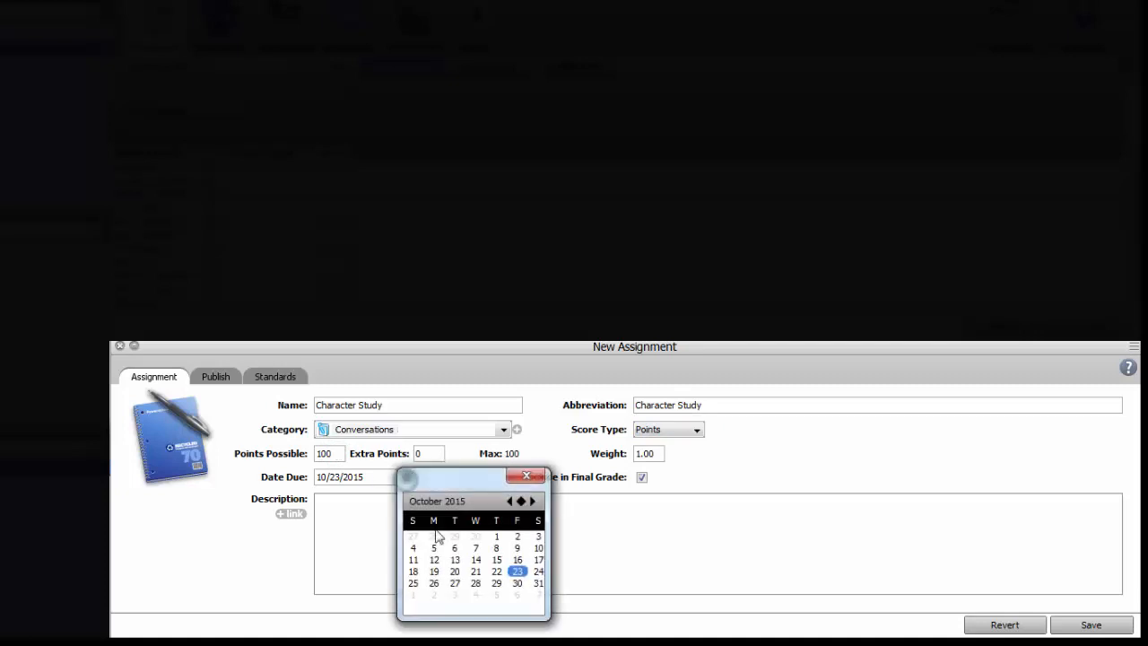
{"action": "left_click", "coordinate": [517, 583]}
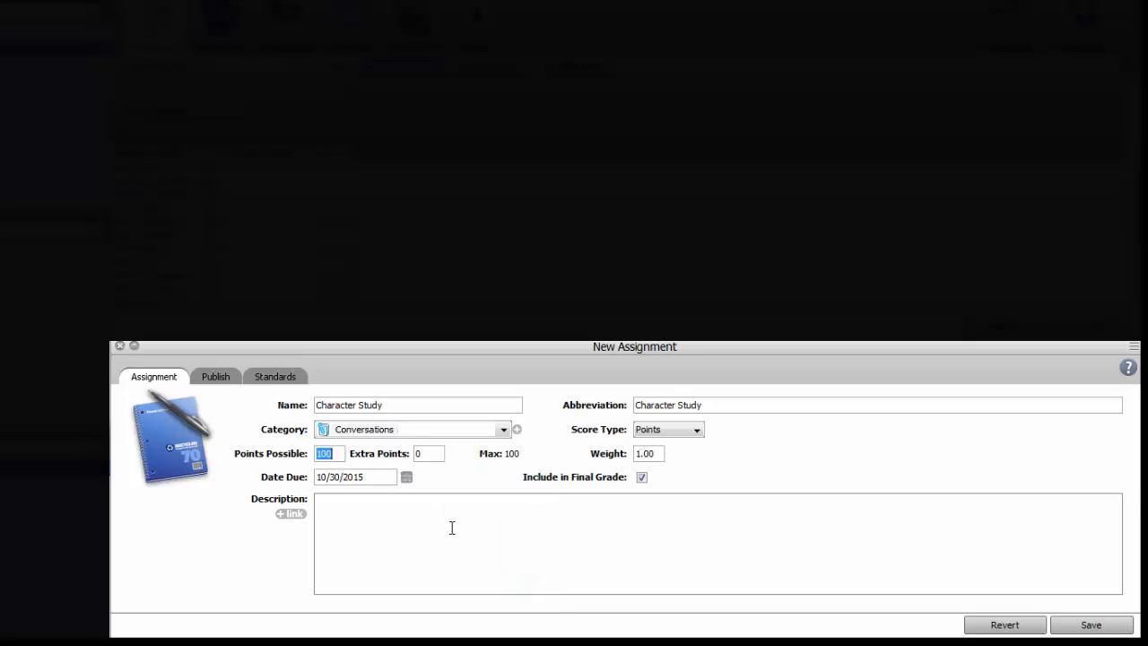
Enter the description "Whole class group discussion about main characters in class novel." and set the points possible to 0.
{"action": "left_click", "coordinate": [352, 509]}
{"action": "type", "text": "Whole class group discussion about main characters in class novel."}
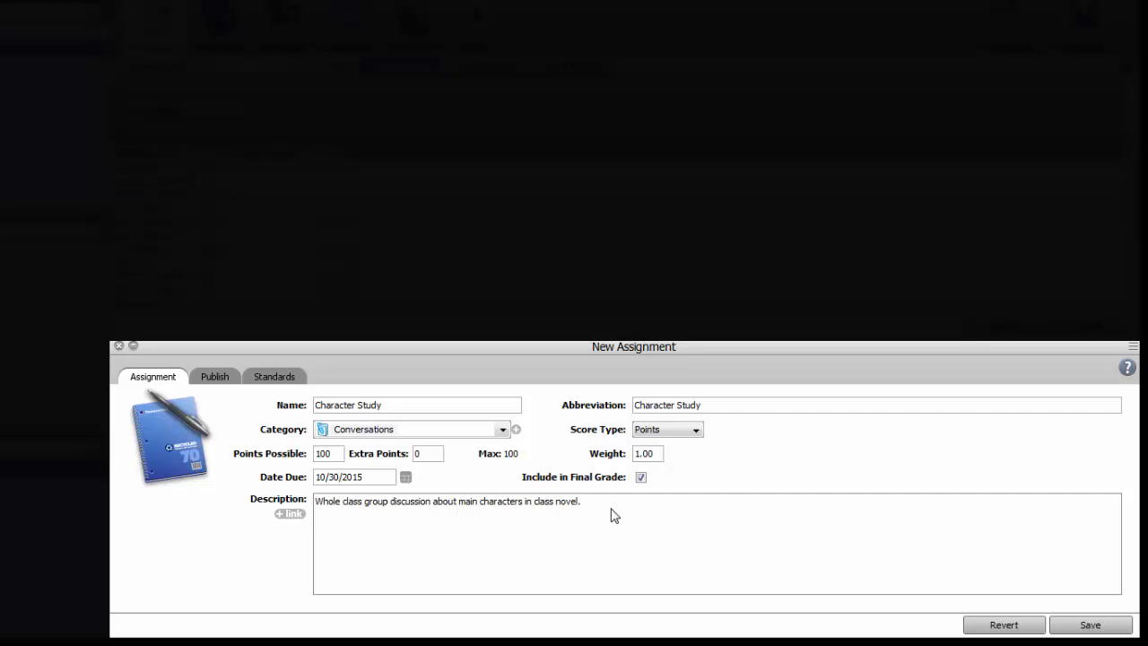
{"action": "left_click", "coordinate": [330, 453]}
{"action": "double_click", "coordinate": [329, 453]}
{"action": "type", "text": "0"}
Save the assignment with the Speaking & Listening, SCO 1.3 and SCO 1.4 standards selected, and expand its standards in the scoresheet.
{"action": "left_click", "coordinate": [280, 376]}
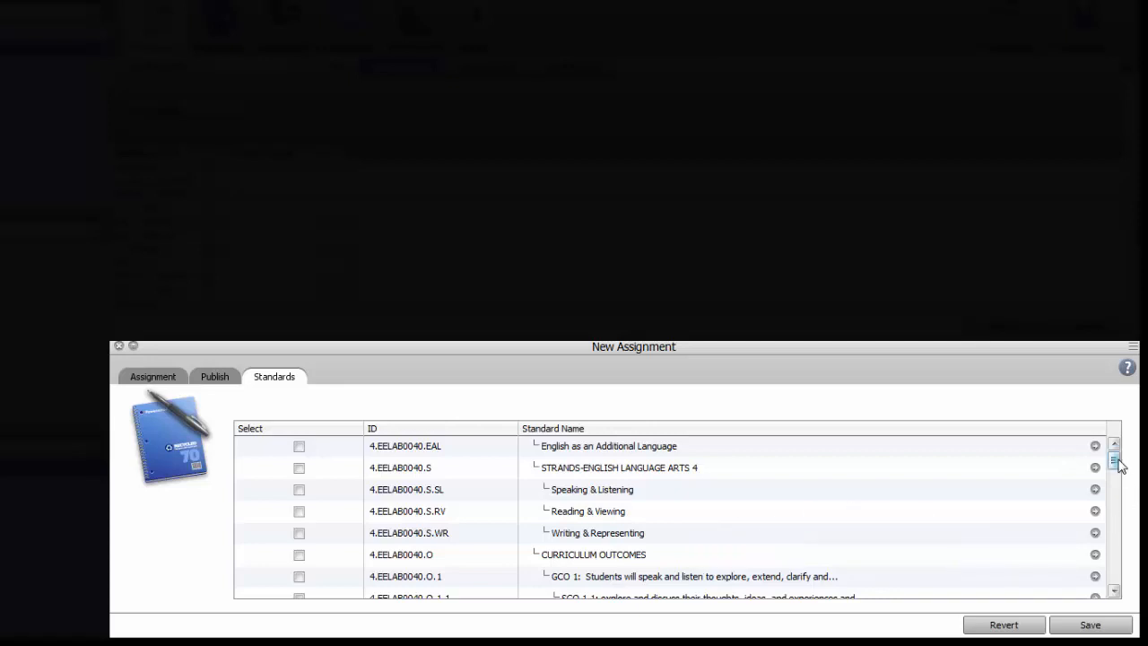
{"action": "mouse_move", "coordinate": [1115, 462]}
{"action": "left_mouse_down"}
{"action": "mouse_move", "coordinate": [1138, 543]}
{"action": "mouse_move", "coordinate": [1113, 456]}
{"action": "left_mouse_up"}
{"action": "scroll", "coordinate": [816, 530], "scroll_direction": "down", "scroll_amount": 3}
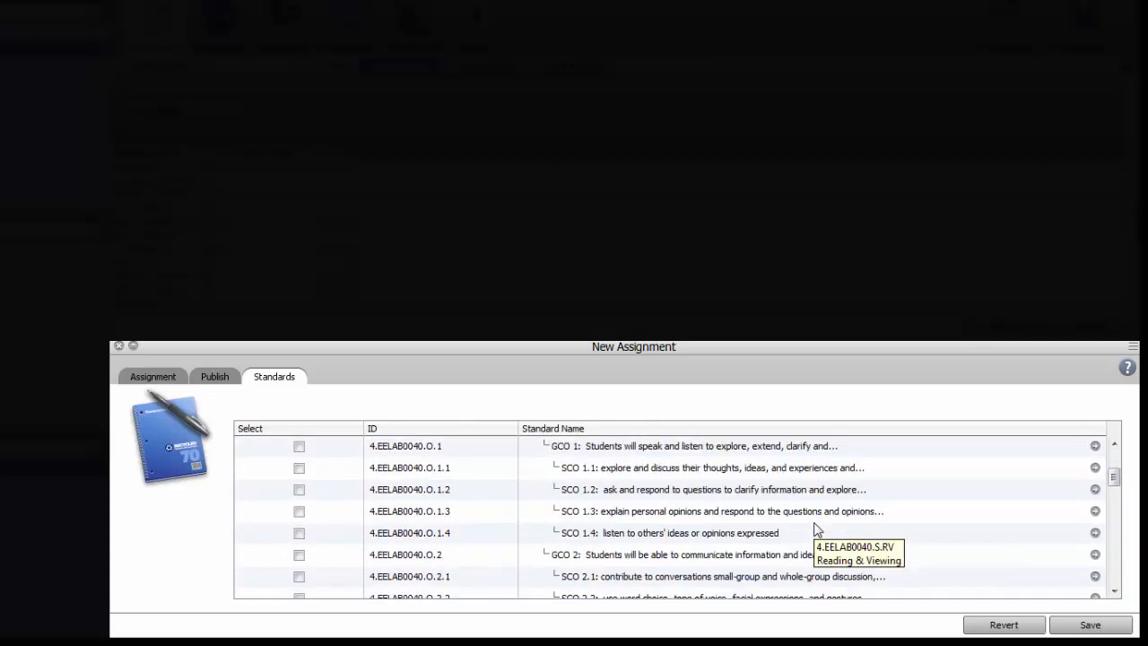
{"action": "scroll", "coordinate": [816, 529], "scroll_direction": "up", "scroll_amount": 1}
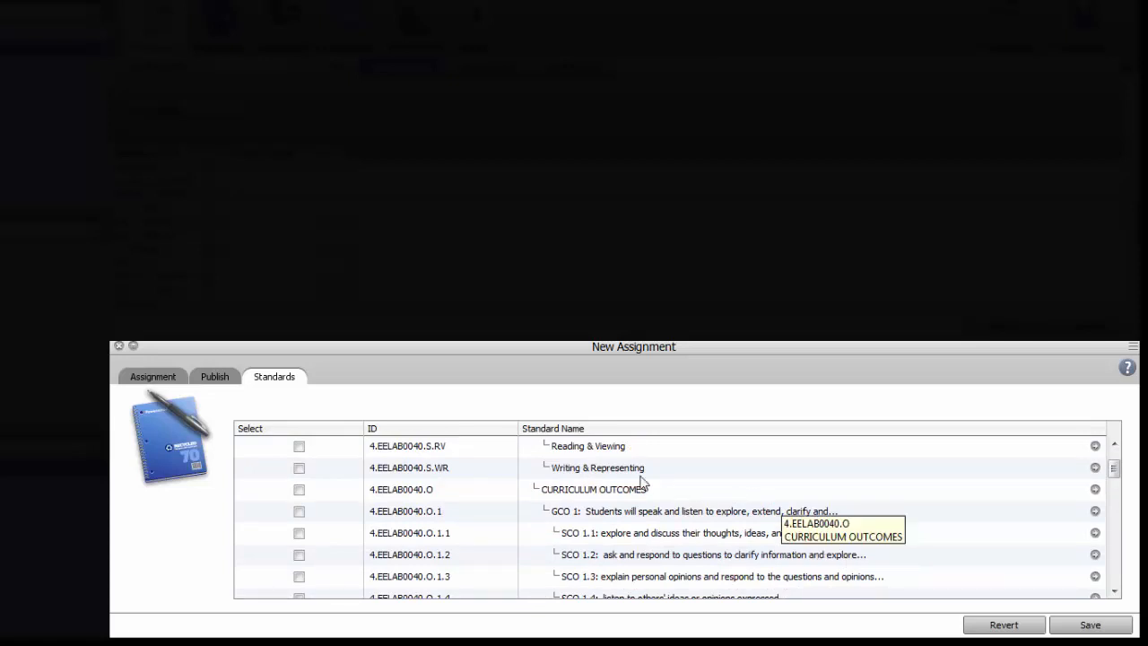
{"action": "scroll", "coordinate": [666, 490], "scroll_direction": "up", "scroll_amount": 1}
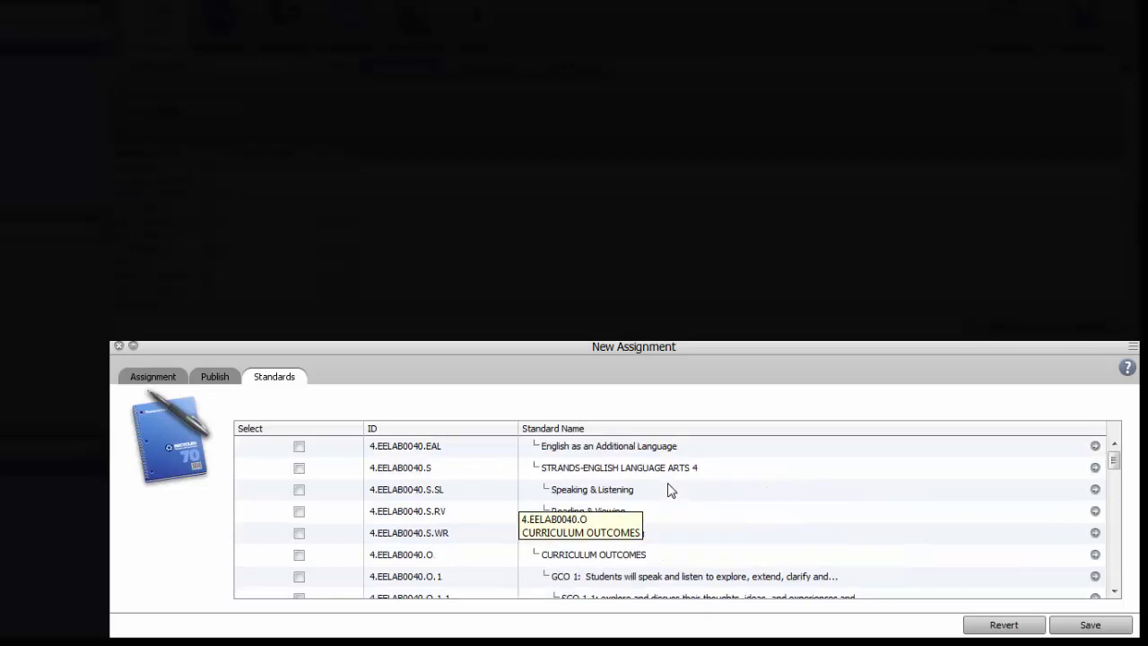
{"action": "left_click", "coordinate": [299, 490]}
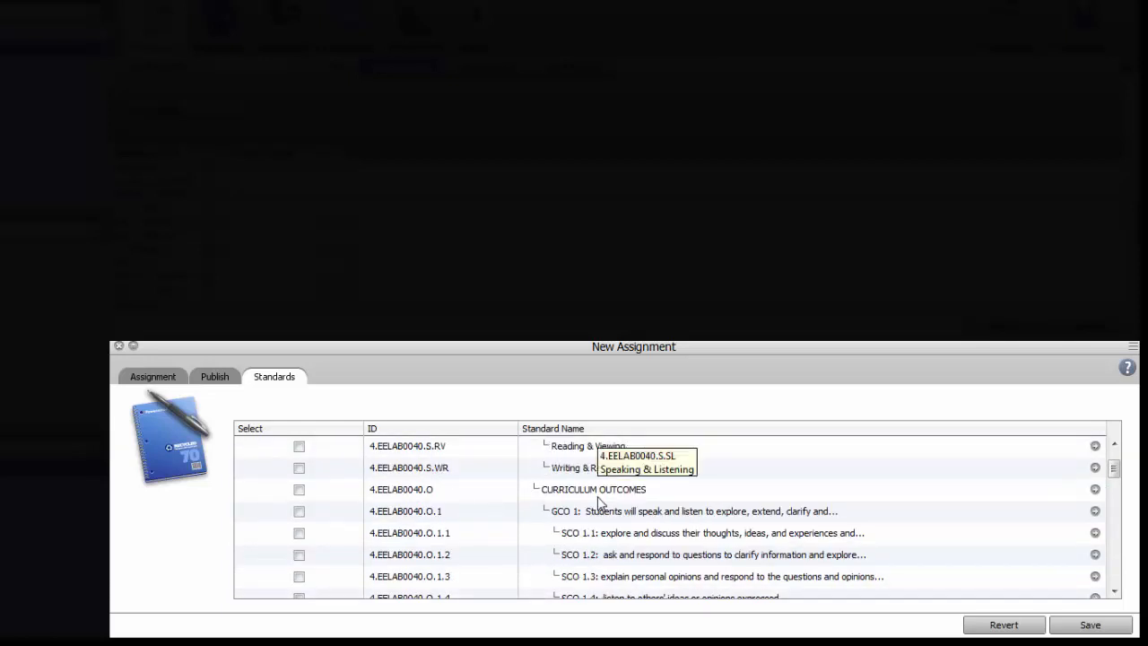
{"action": "left_click", "coordinate": [299, 576]}
{"action": "scroll", "coordinate": [310, 596], "scroll_direction": "down", "scroll_amount": 1}
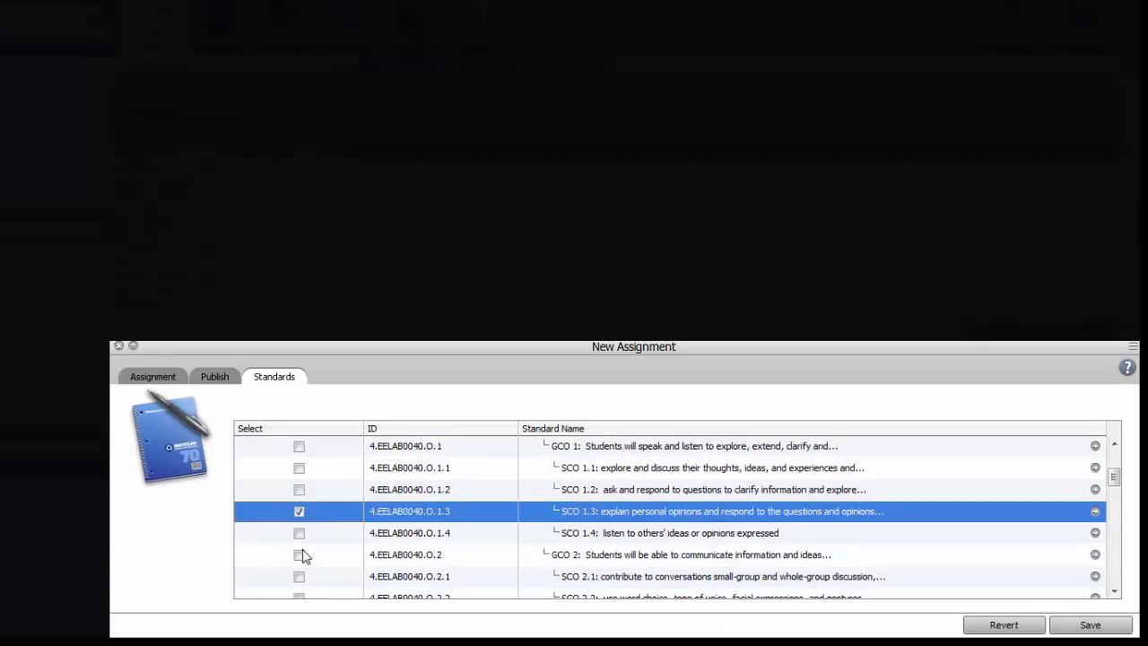
{"action": "left_click", "coordinate": [298, 533]}
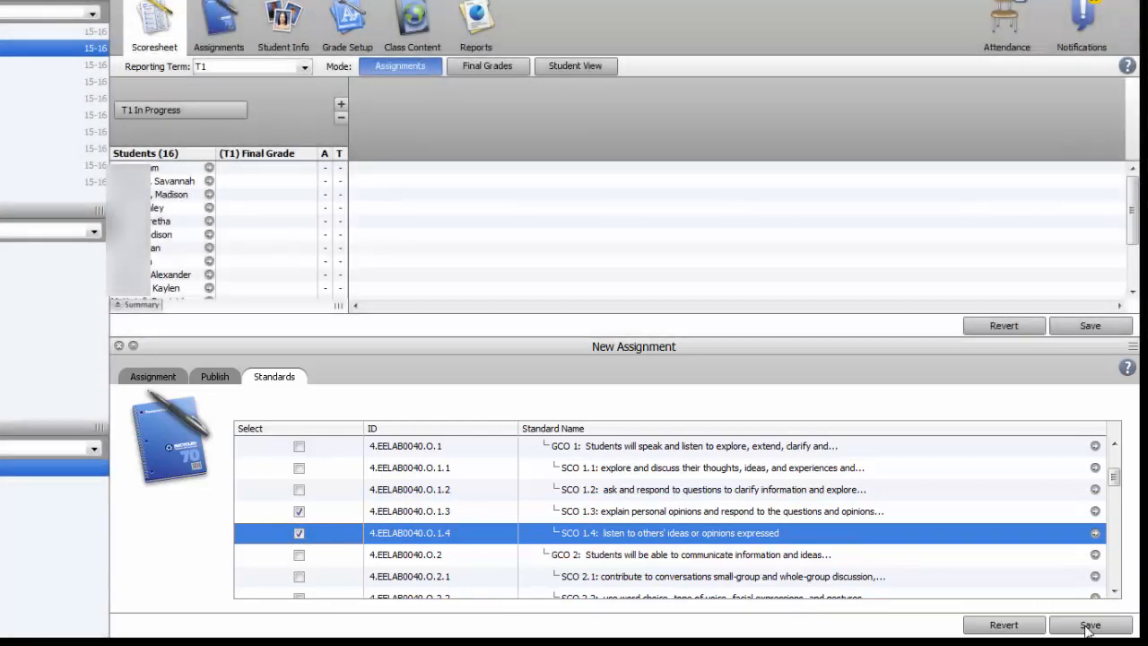
{"action": "left_click", "coordinate": [1088, 625]}
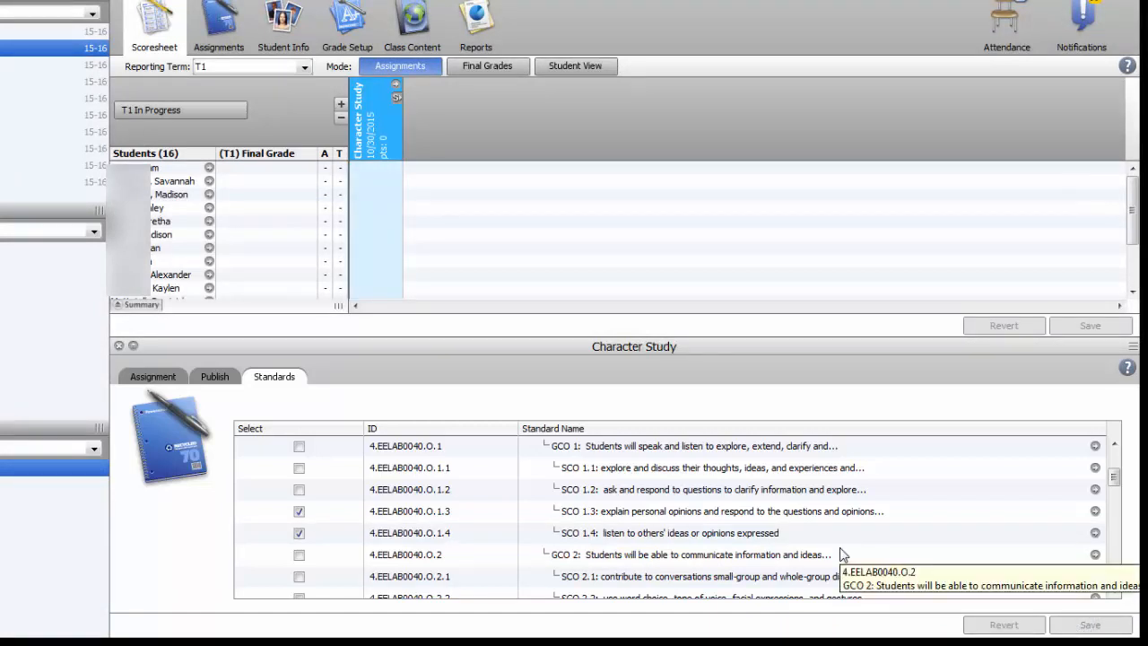
{"action": "left_click", "coordinate": [397, 97]}
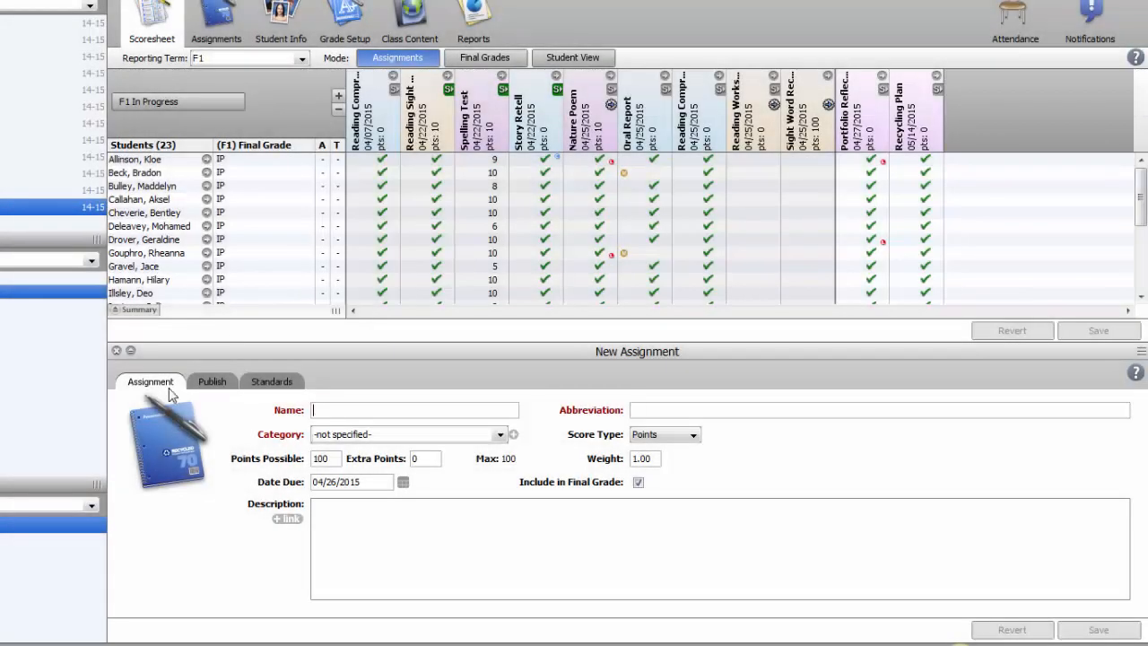
Close the blank assignment form and preview the deletion prompt for Reading Comprehension Conference 2, declining the deletion.
{"action": "left_click", "coordinate": [115, 351]}
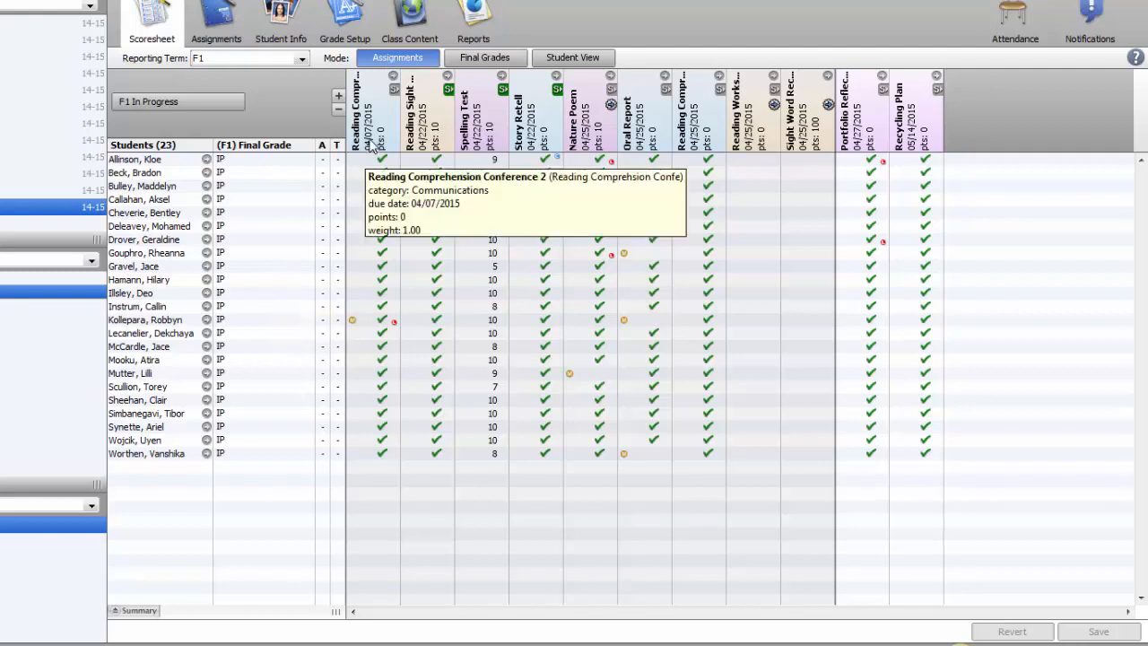
{"action": "left_click", "coordinate": [368, 135]}
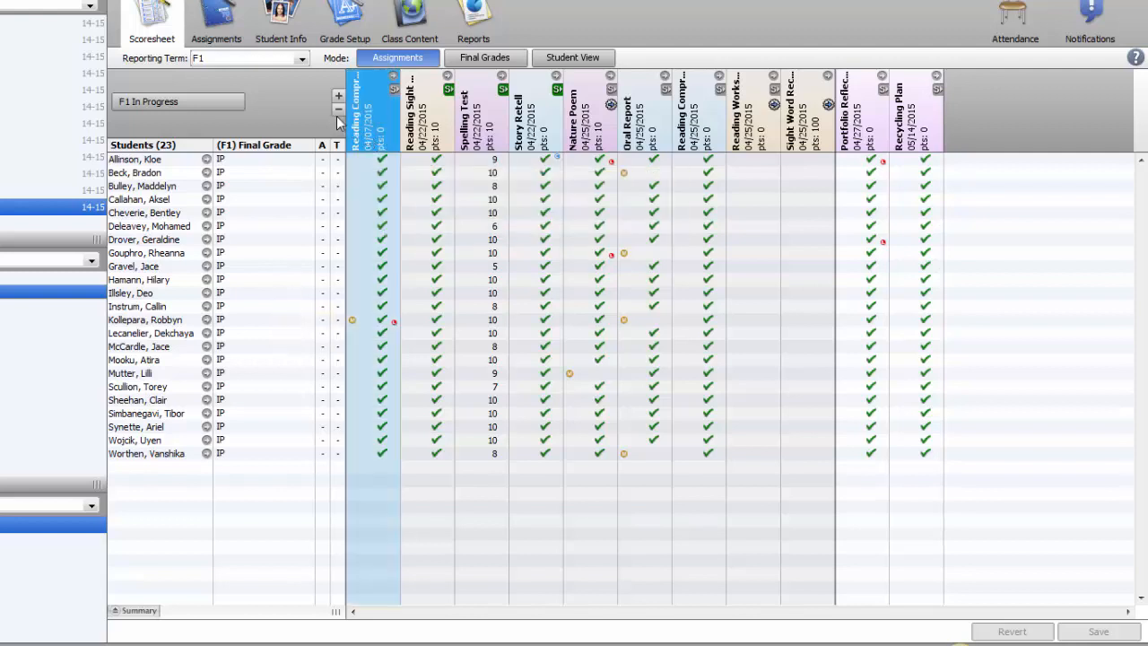
{"action": "left_click", "coordinate": [339, 109]}
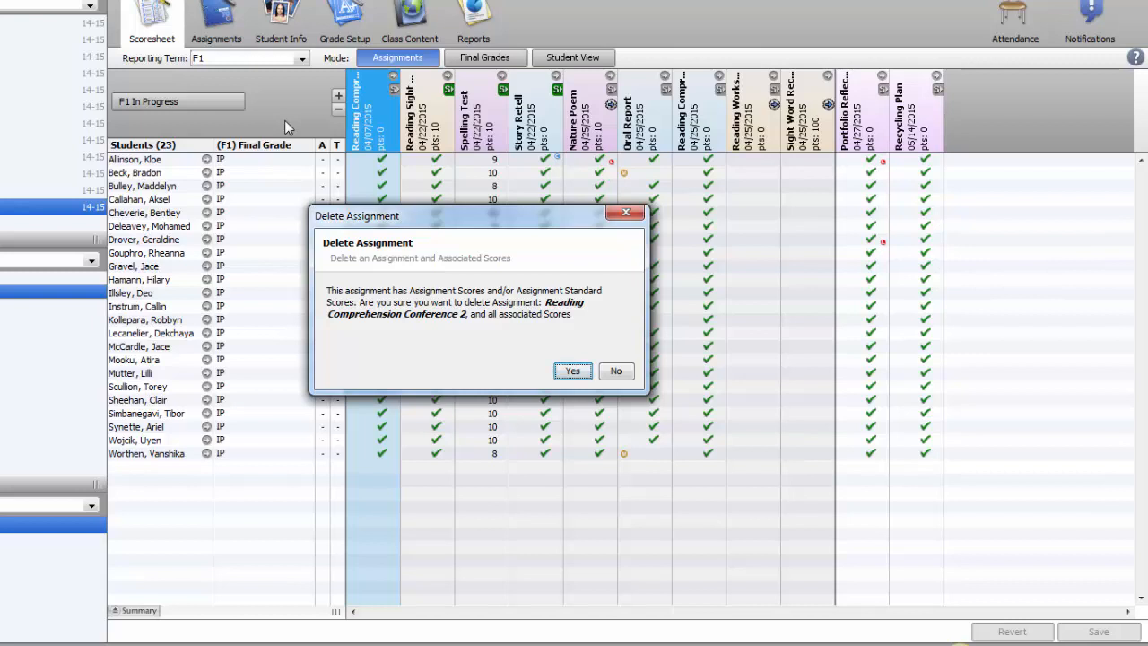
{"action": "left_click", "coordinate": [626, 373]}
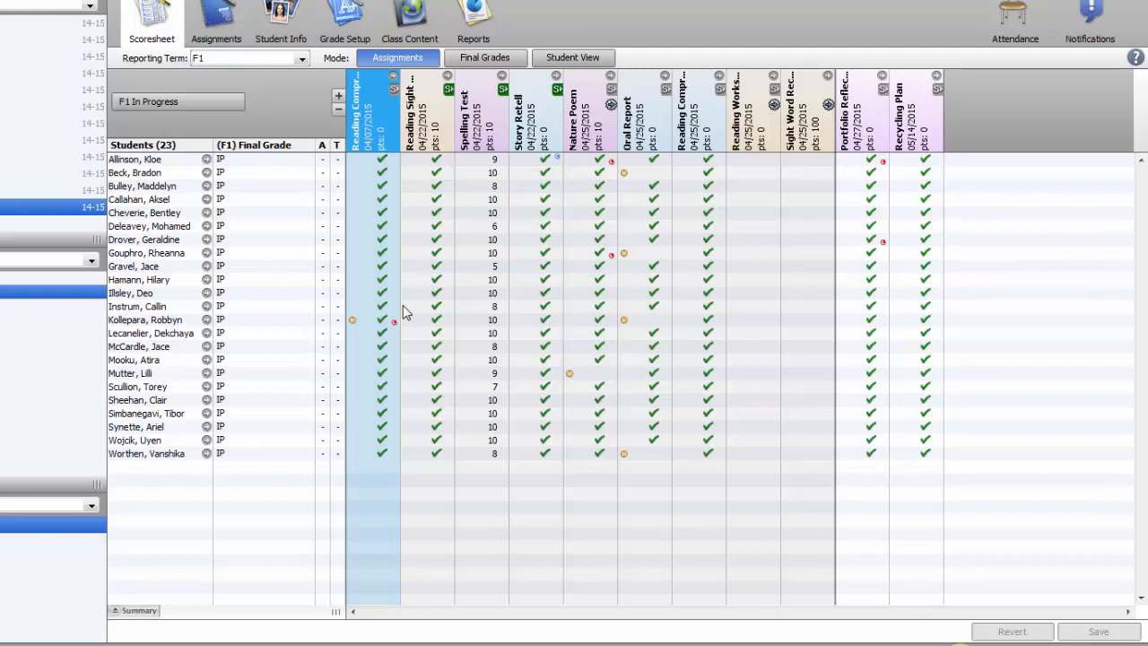
Select the second student's Spelling Test score and view the scoresheet summary.
{"action": "left_click", "coordinate": [494, 173]}
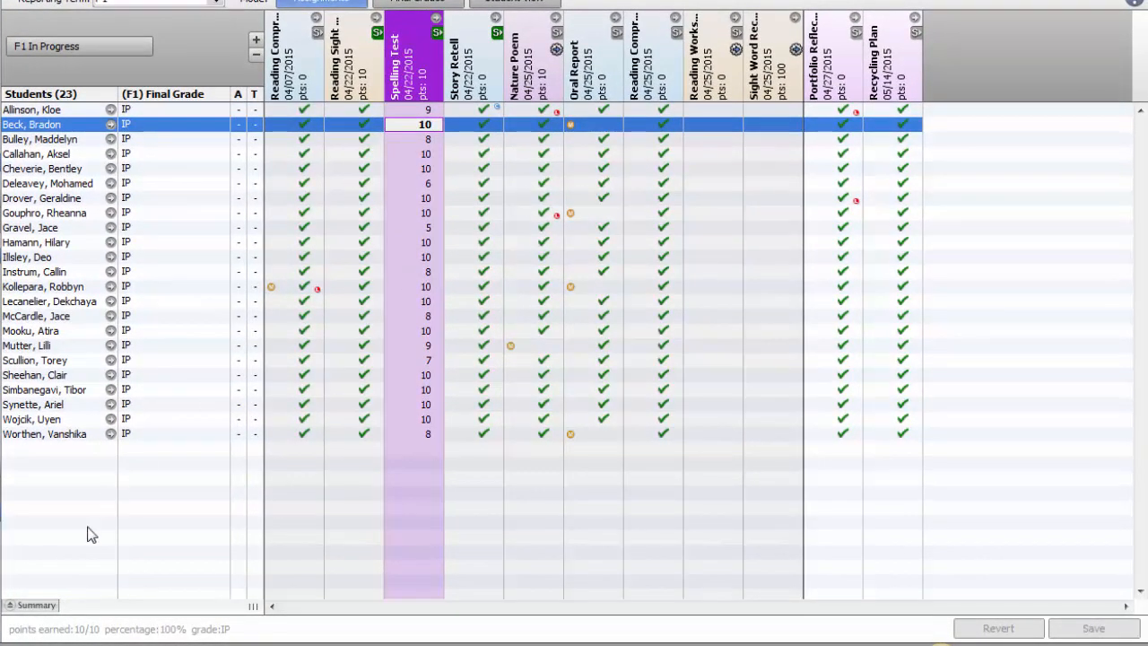
{"action": "left_click", "coordinate": [11, 606]}
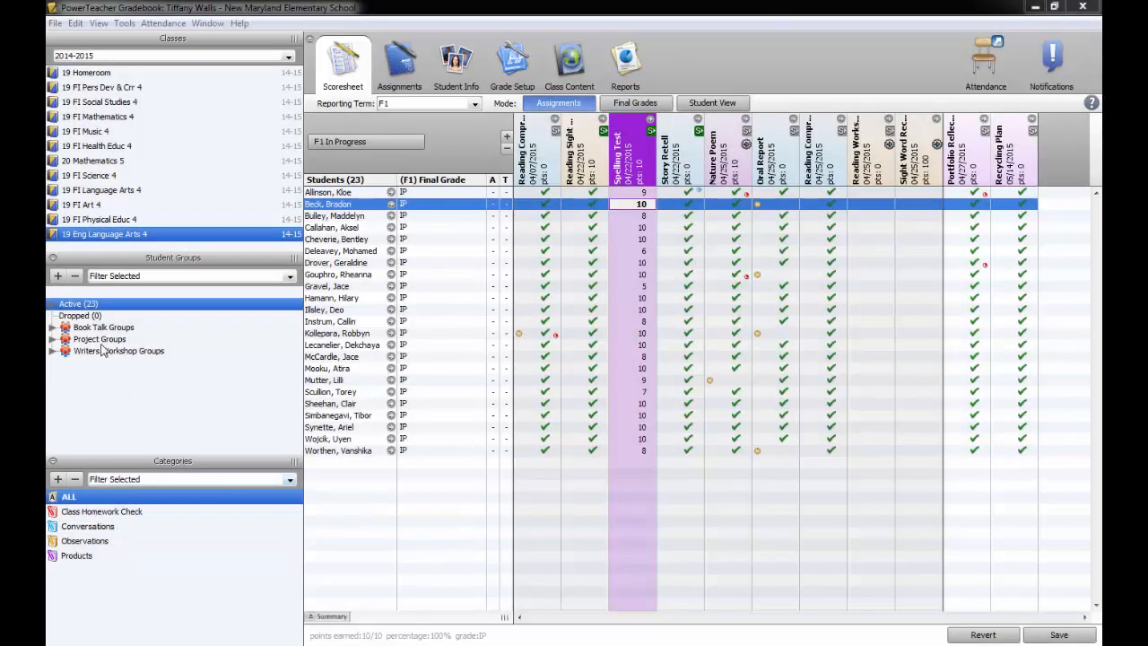
In the final grades view, add the English Language Arts 4 comment "Strong Performance" for the third student in the class.
{"action": "left_click", "coordinate": [95, 304]}
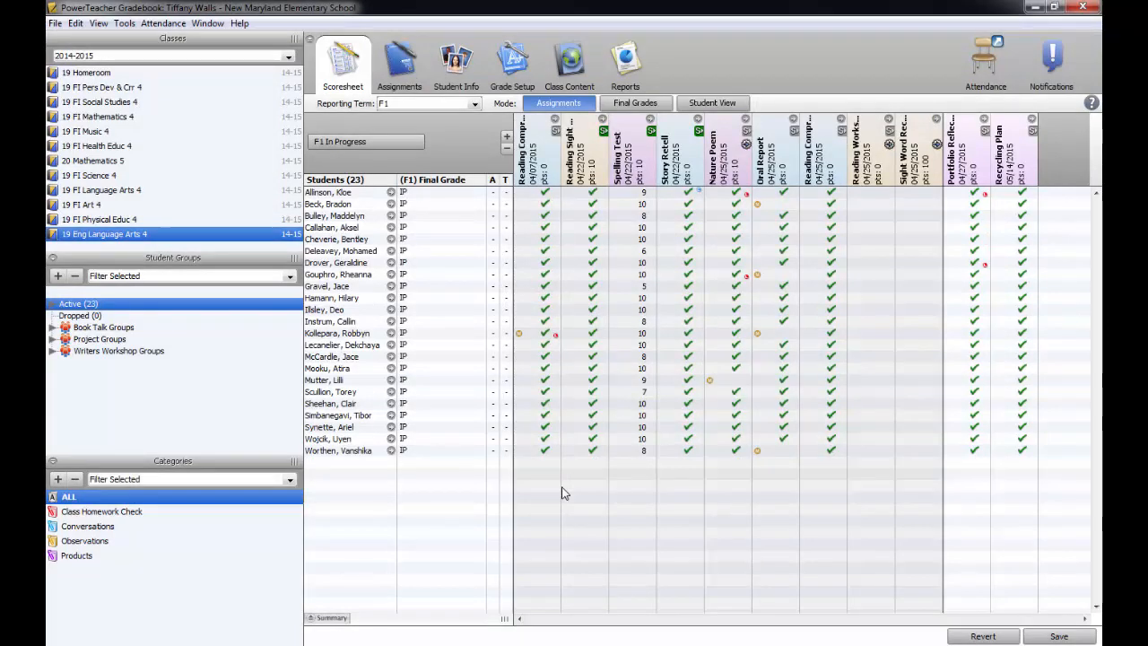
{"action": "left_click", "coordinate": [637, 106]}
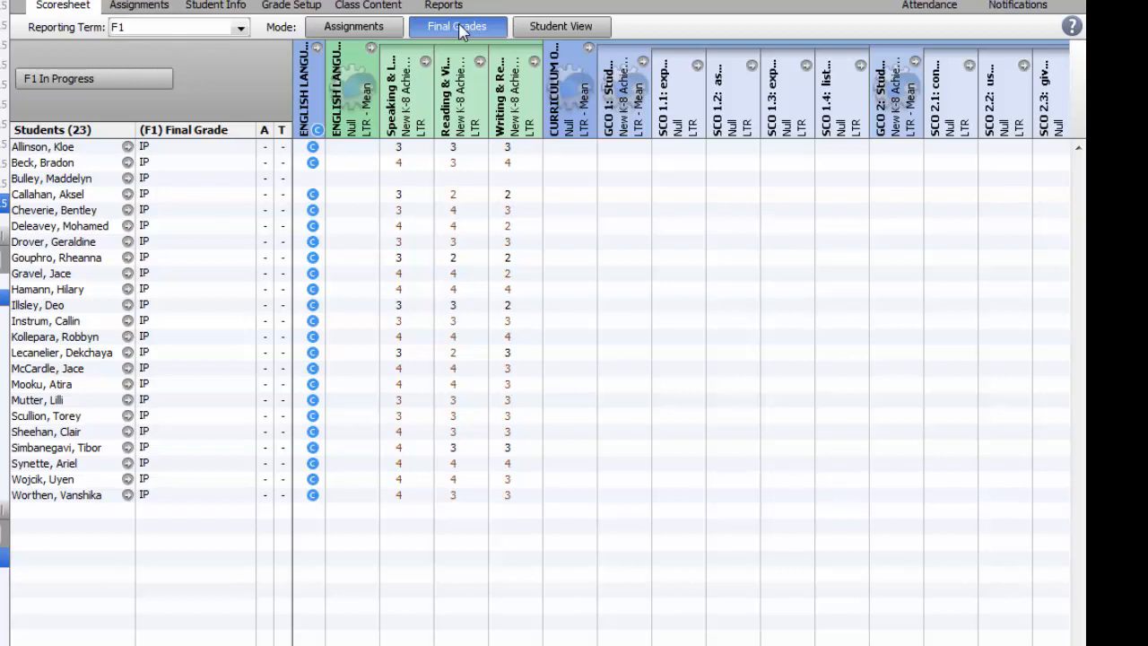
{"action": "left_click", "coordinate": [74, 180]}
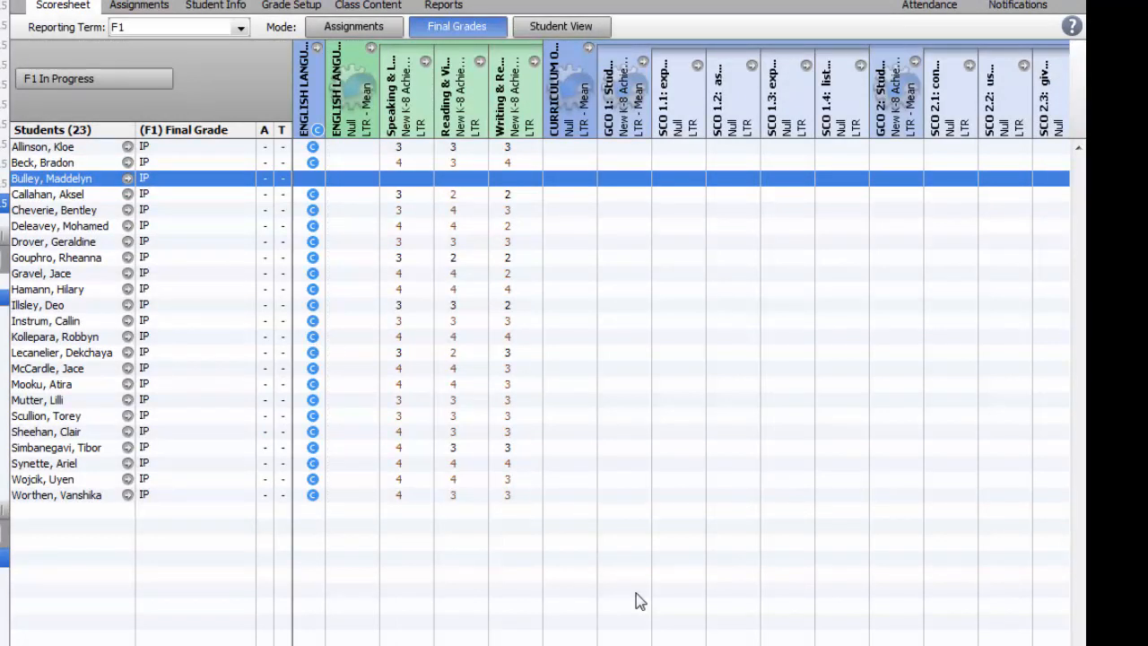
{"action": "left_click", "coordinate": [312, 179]}
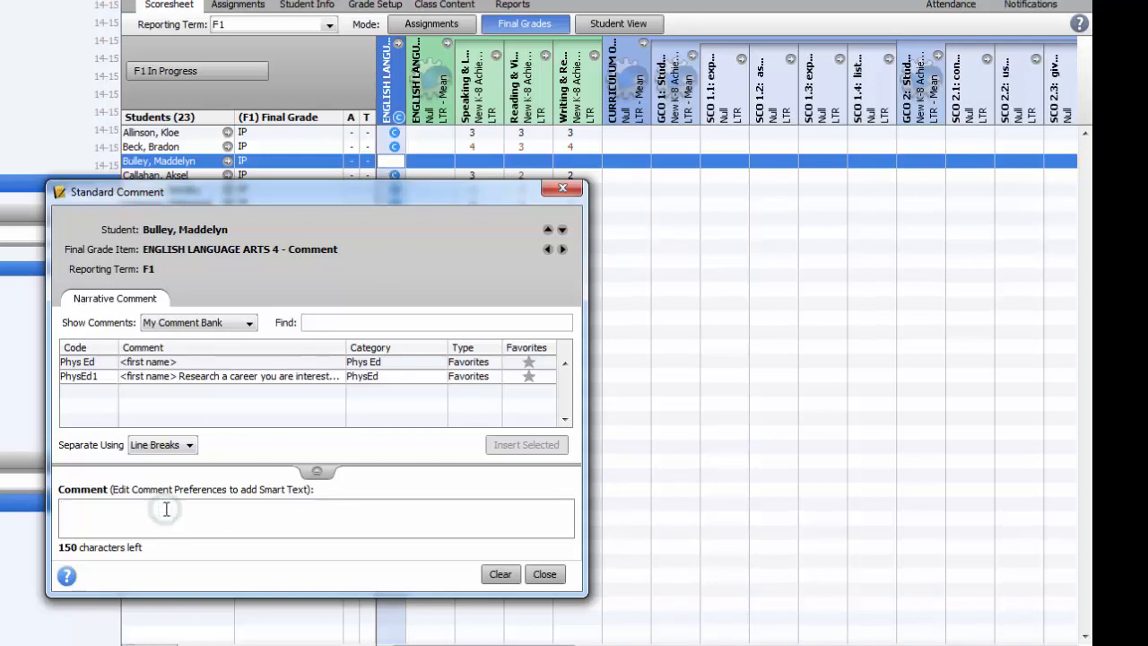
{"action": "type", "text": "Strong "}
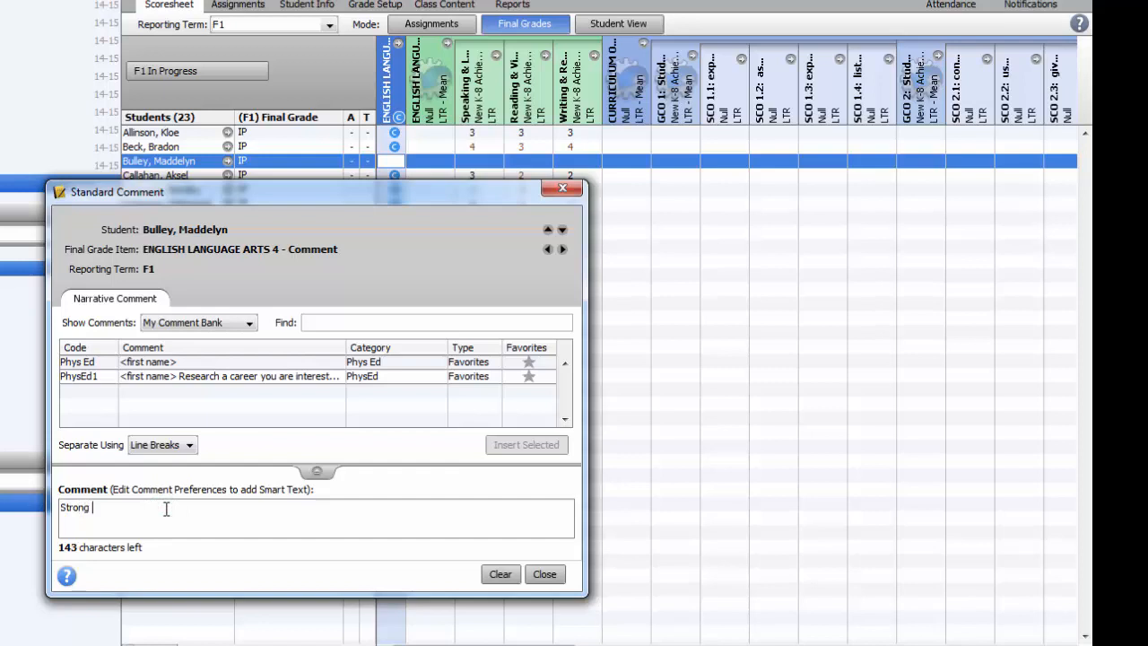
{"action": "type", "text": "Performance"}
{"action": "left_click", "coordinate": [544, 574]}
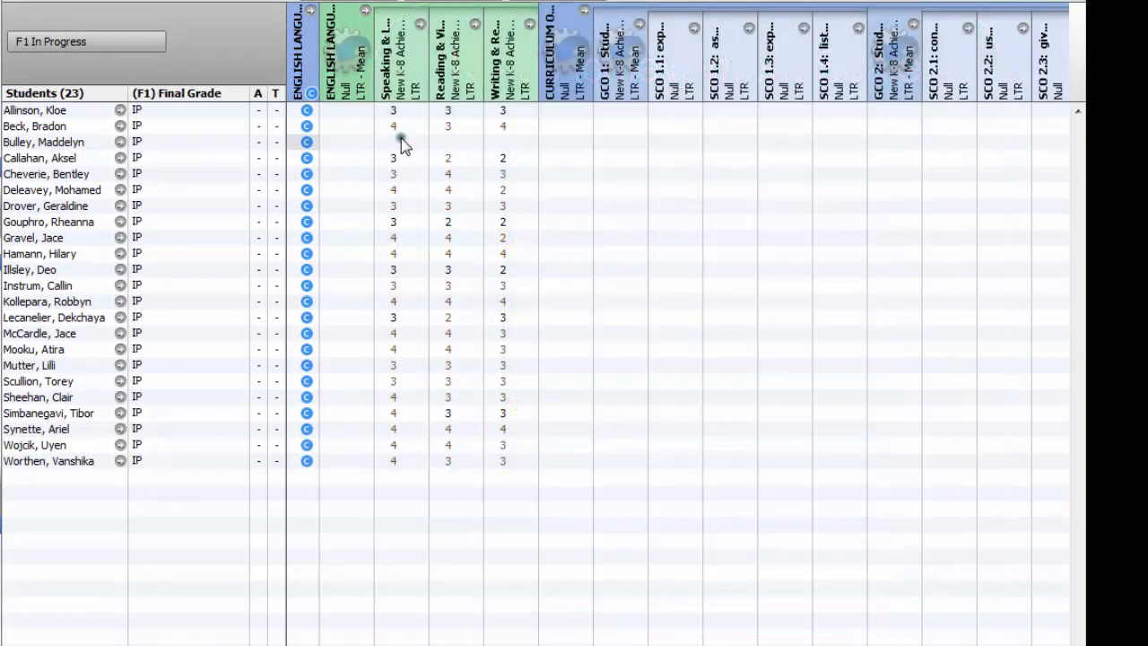
Give the third student a 4 in Speaking & Listening, Reading & Viewing and Writing & Representing, and save the final grades.
{"action": "left_click", "coordinate": [401, 142]}
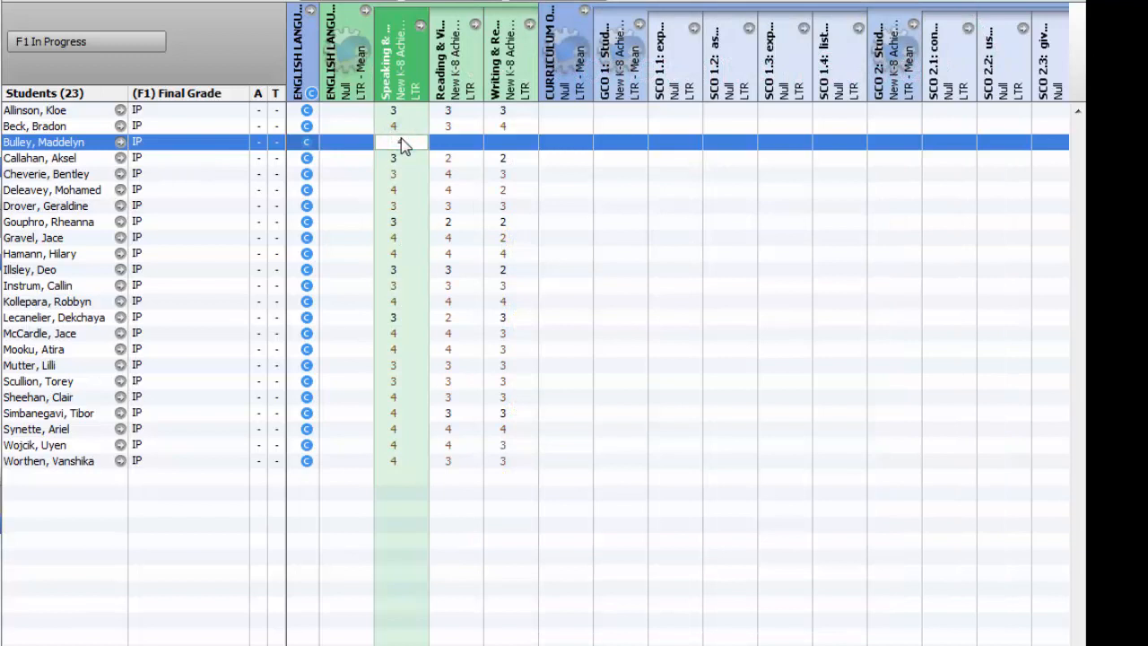
{"action": "type", "text": "4"}
{"action": "key", "text": "Tab"}
{"action": "type", "text": "4"}
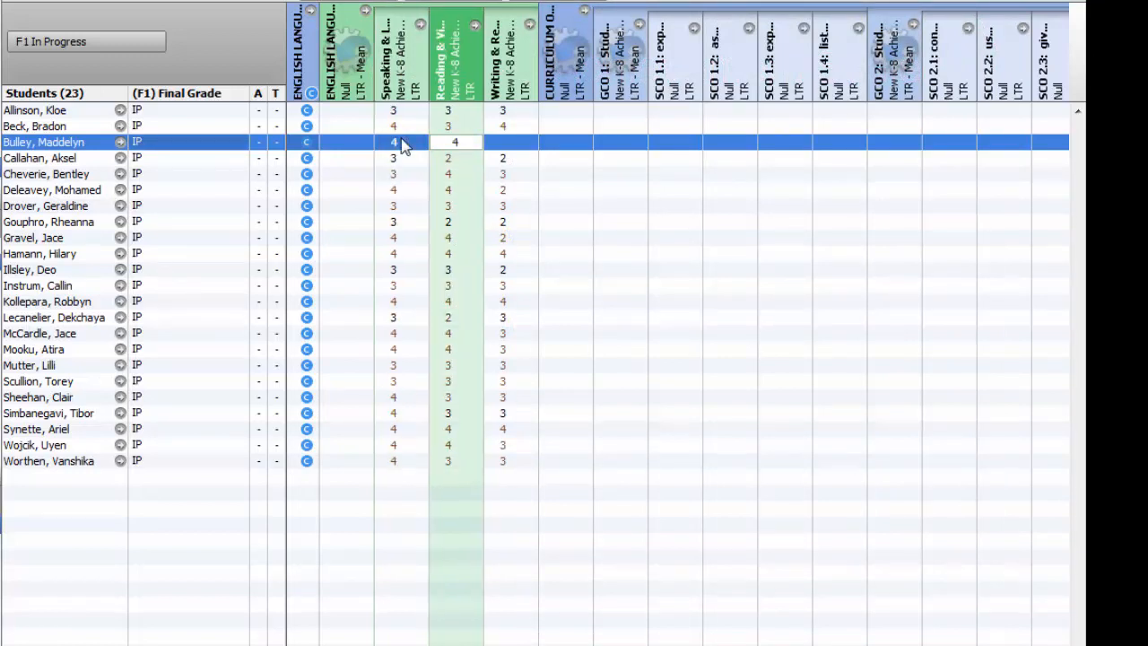
{"action": "key", "text": "Tab"}
{"action": "type", "text": "4"}
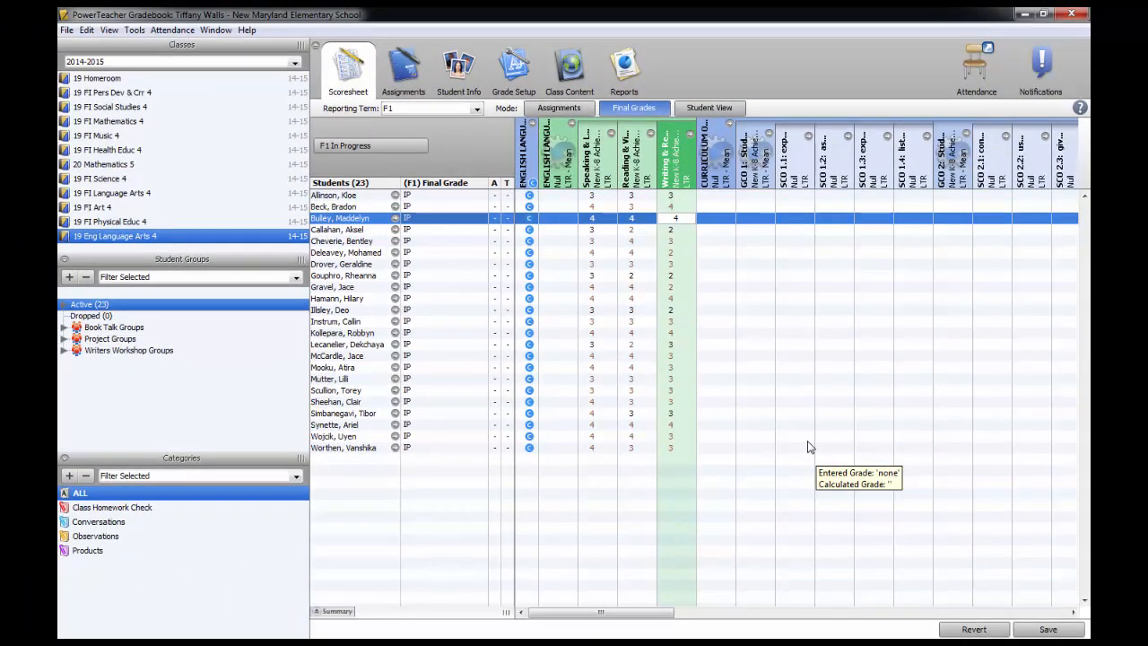
{"action": "left_click", "coordinate": [1048, 629]}
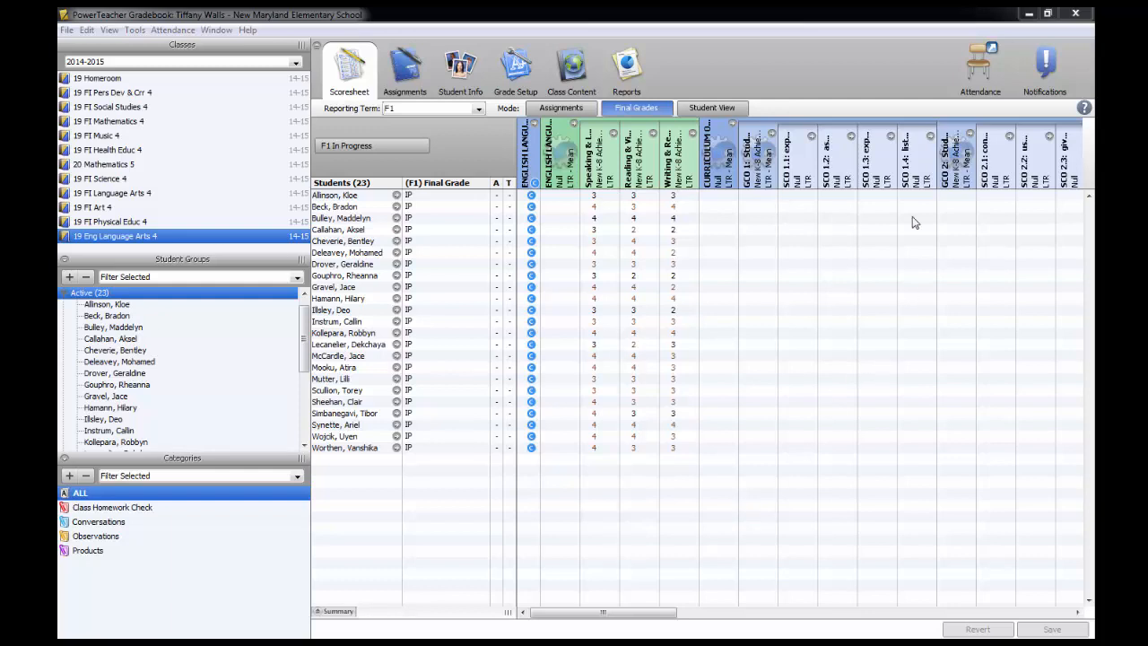
View the second student's individual results by Conversations, Observations, Products and all categories, and expand the score summary.
{"action": "left_click", "coordinate": [721, 106]}
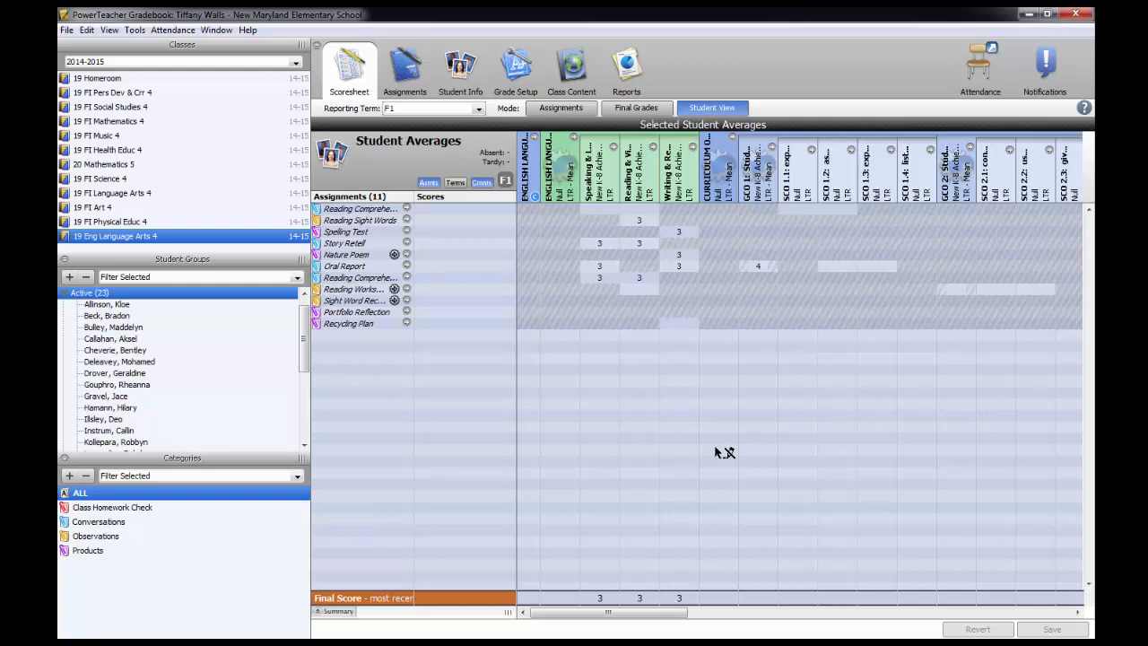
{"action": "left_click", "coordinate": [112, 318]}
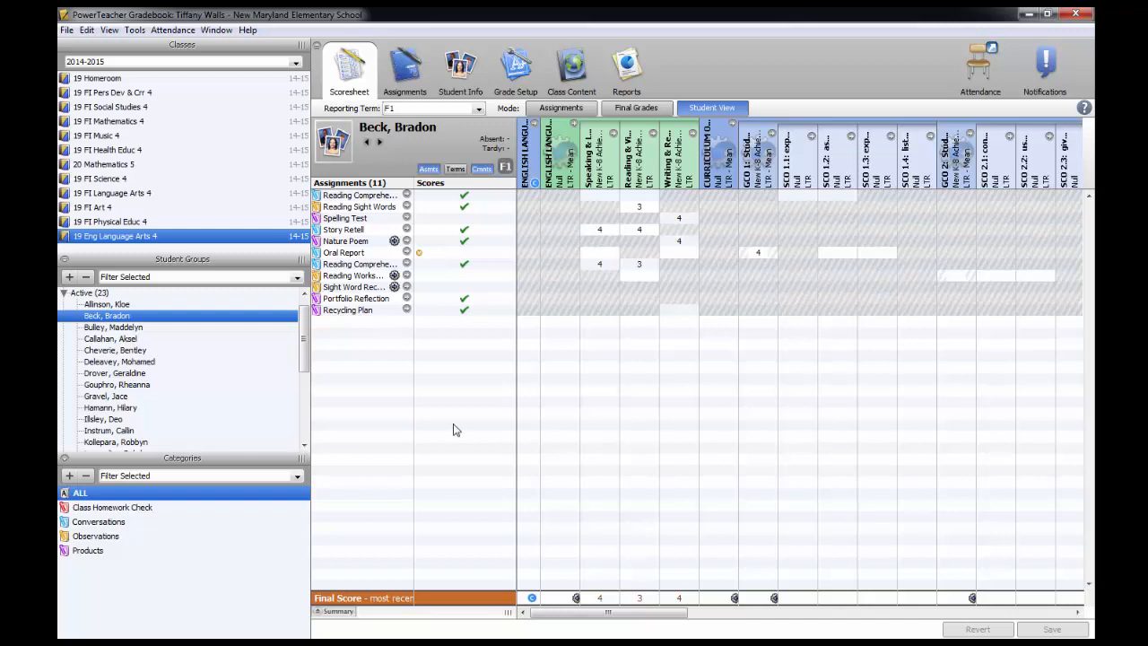
{"action": "left_click", "coordinate": [99, 524]}
{"action": "left_click", "coordinate": [97, 537]}
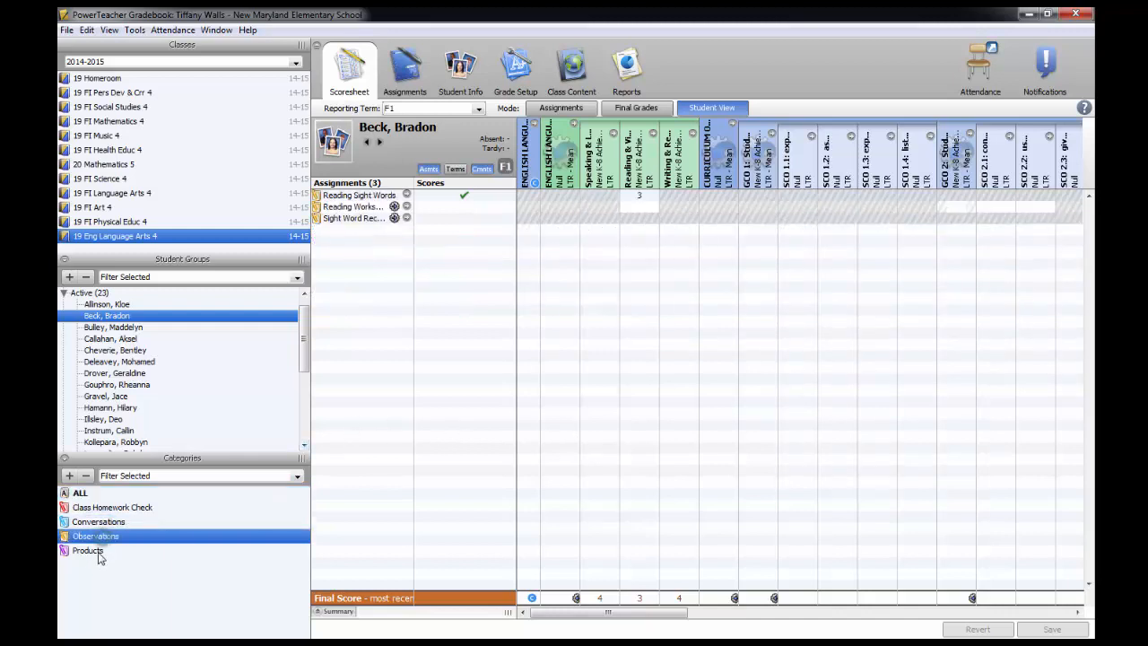
{"action": "left_click", "coordinate": [90, 551]}
{"action": "left_click", "coordinate": [80, 494]}
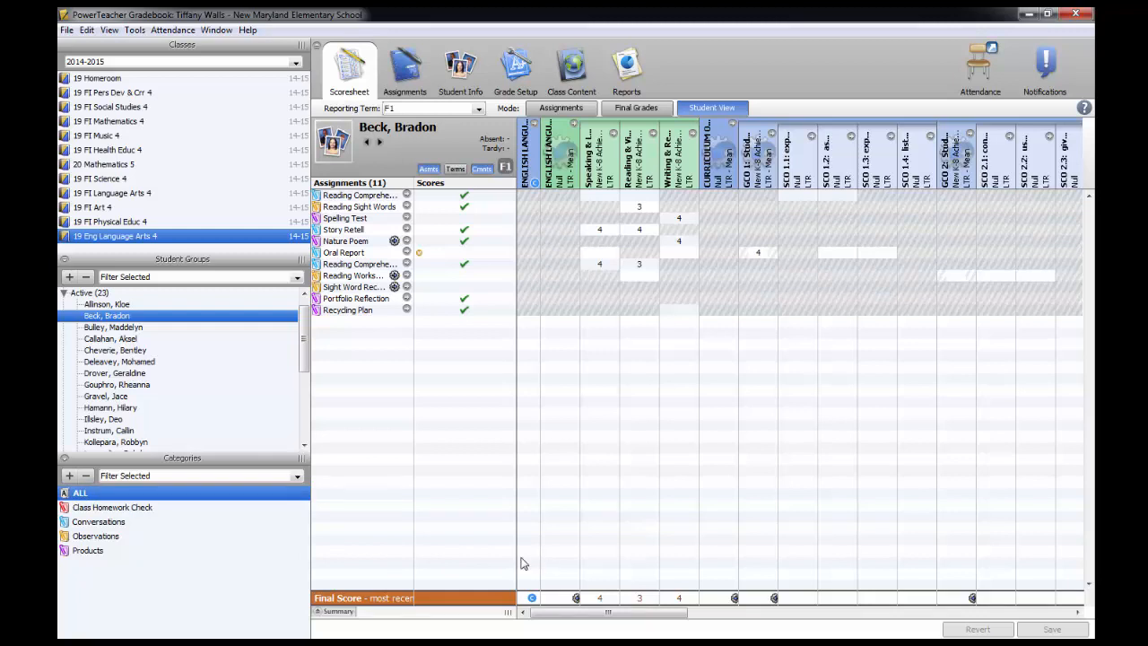
{"action": "left_click", "coordinate": [319, 612]}
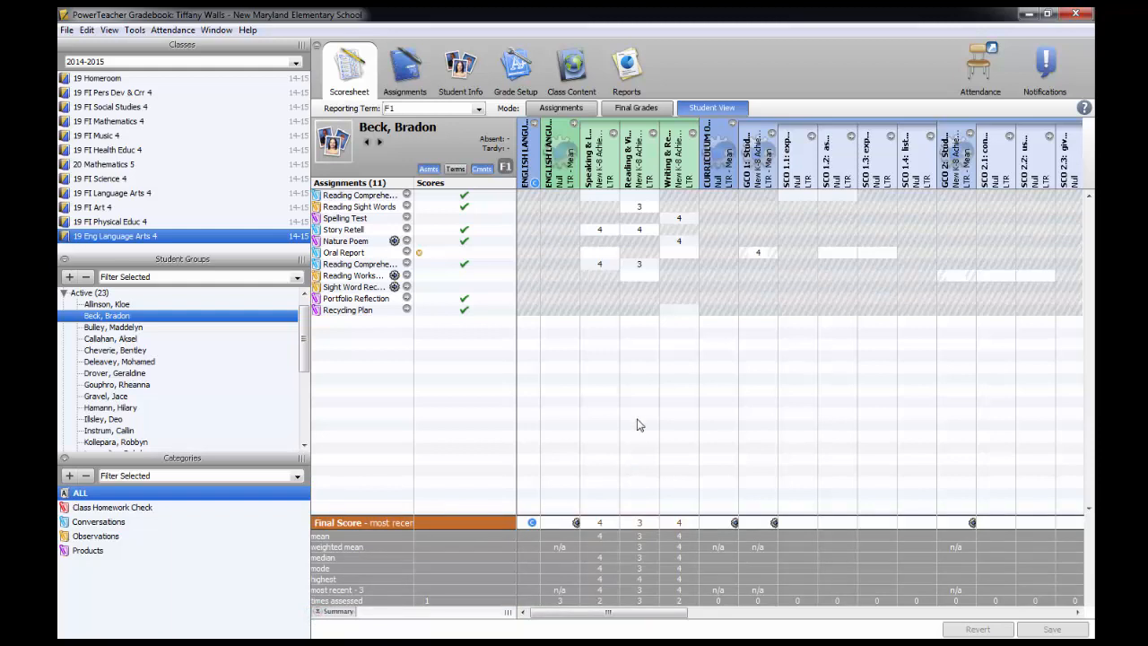
Compare the second student's assignment scores, final grades and individual student view in the scoresheet.
{"action": "left_click", "coordinate": [552, 109]}
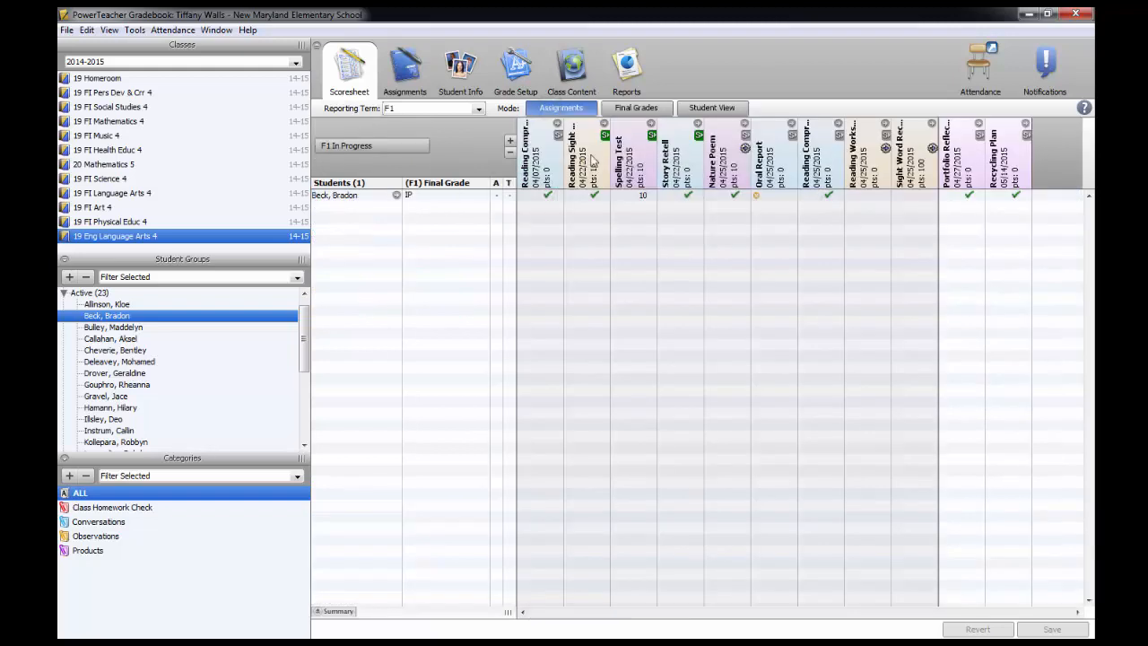
{"action": "left_click", "coordinate": [619, 110]}
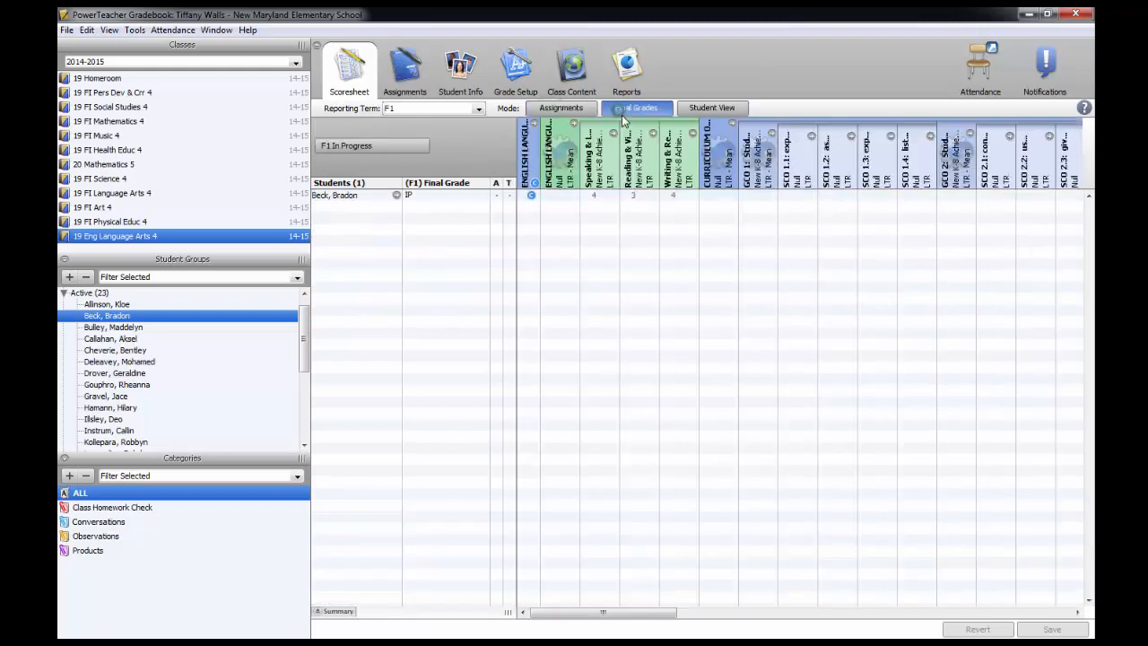
{"action": "left_click", "coordinate": [709, 106]}
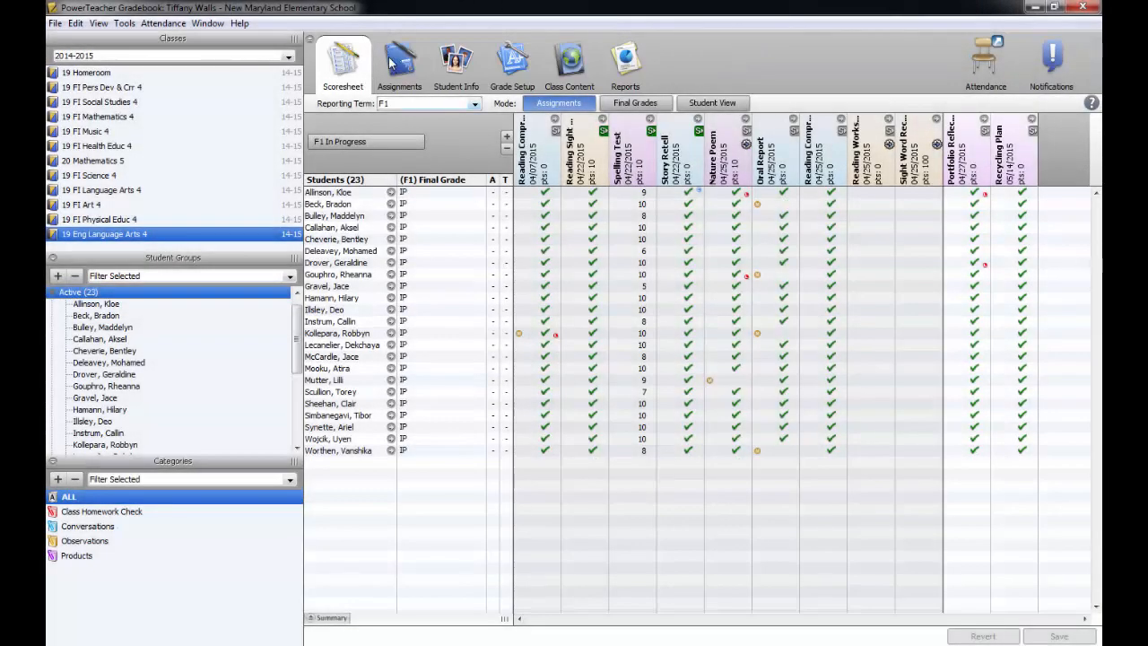
View the class's assignment list filtered by Conversations, Observations and Products, and show all categories again.
{"action": "left_click", "coordinate": [393, 61]}
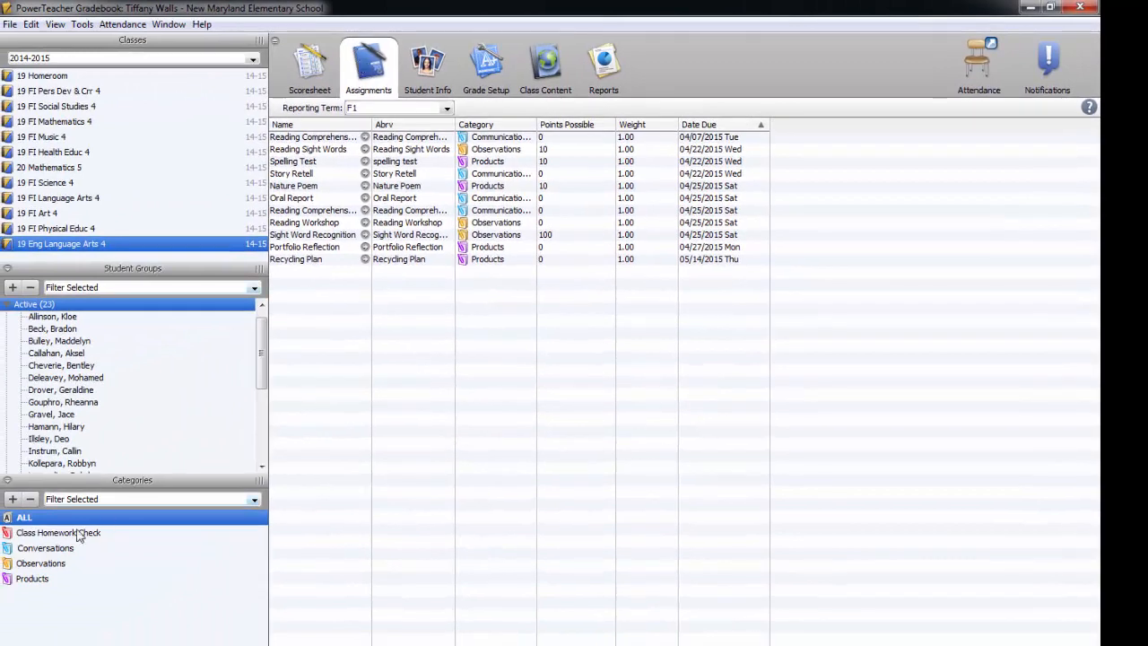
{"action": "left_click", "coordinate": [51, 549]}
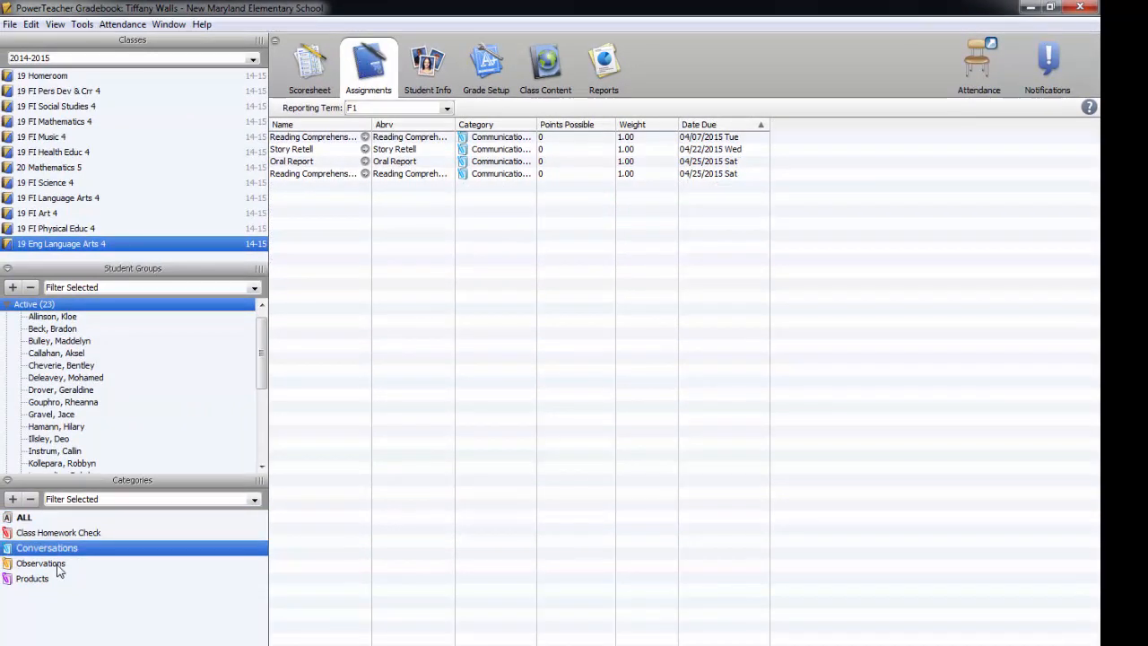
{"action": "left_click", "coordinate": [58, 566]}
{"action": "left_click", "coordinate": [38, 582]}
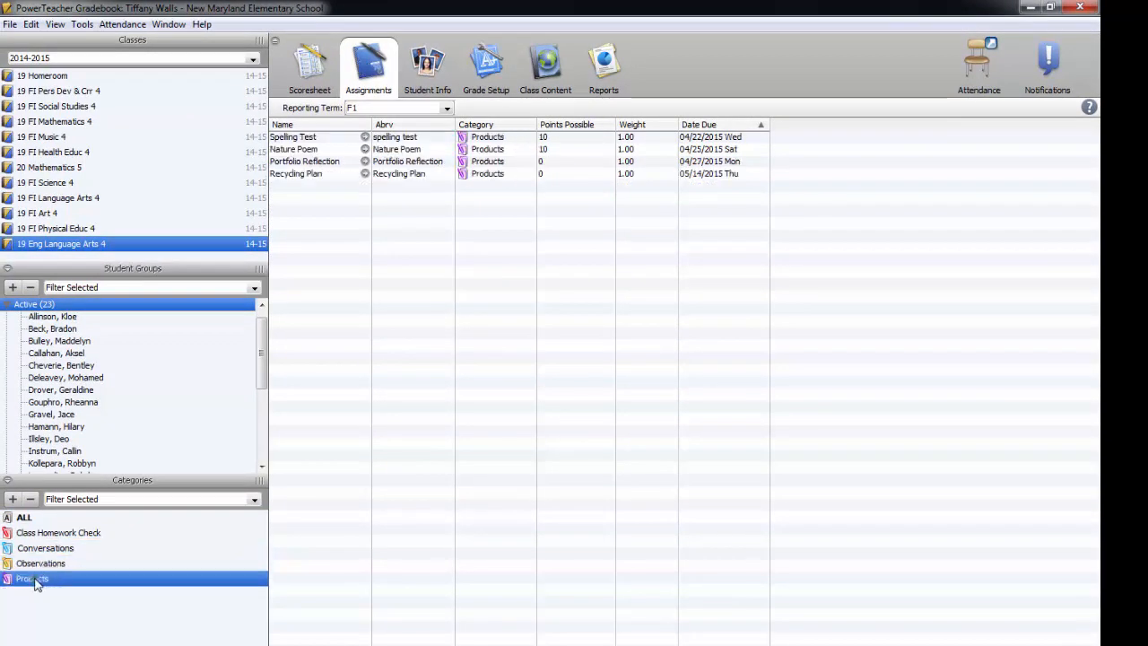
{"action": "left_click", "coordinate": [30, 520]}
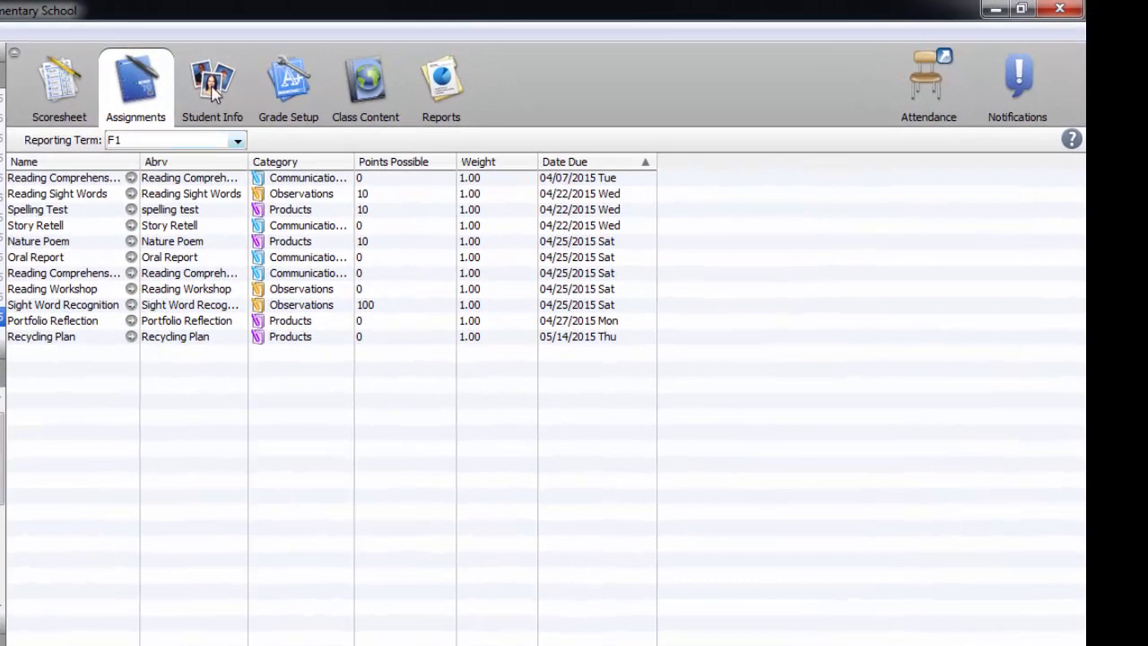
View the class's student information list and the final grade calculation settings for reporting term F1.
{"action": "left_click", "coordinate": [213, 89]}
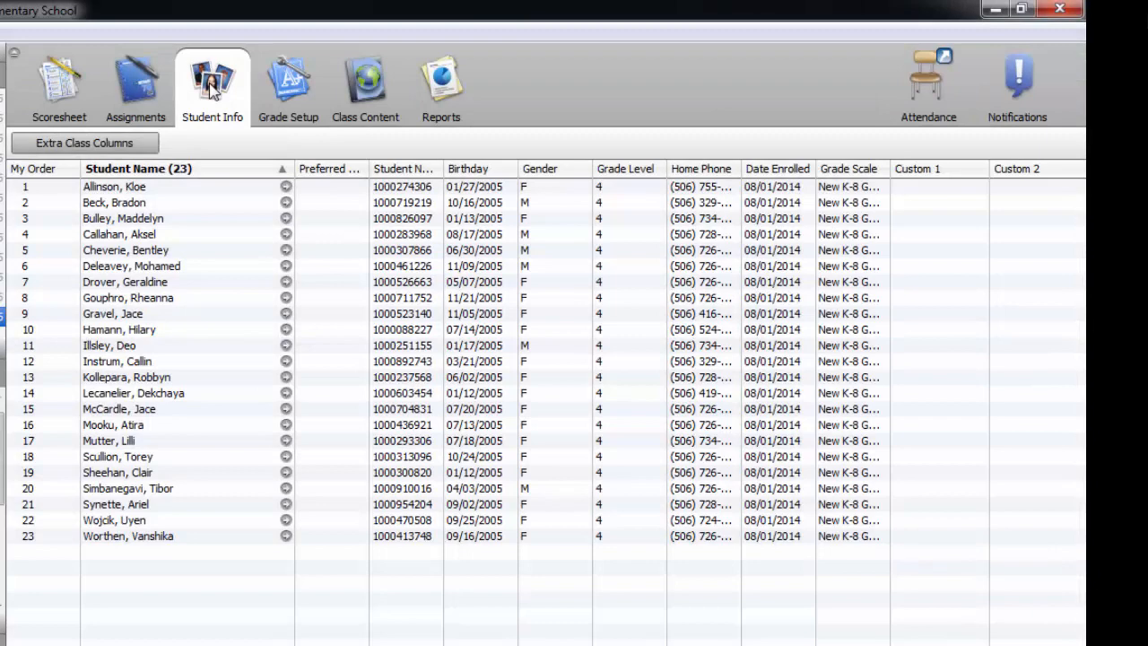
{"action": "left_click", "coordinate": [299, 90]}
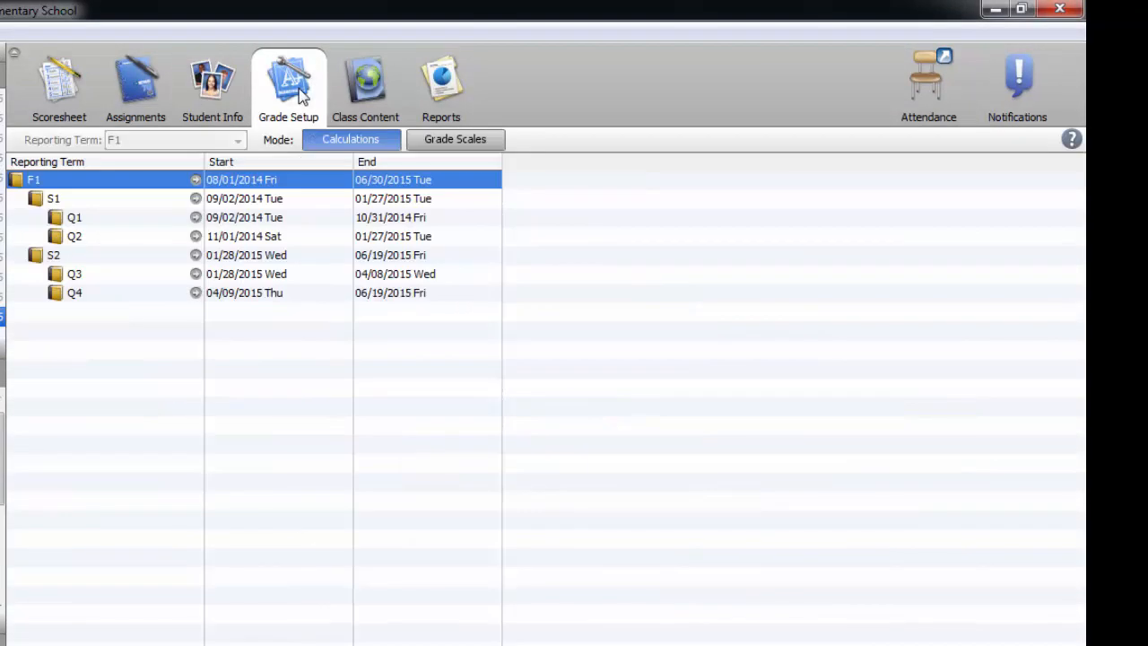
{"action": "left_click", "coordinate": [41, 182]}
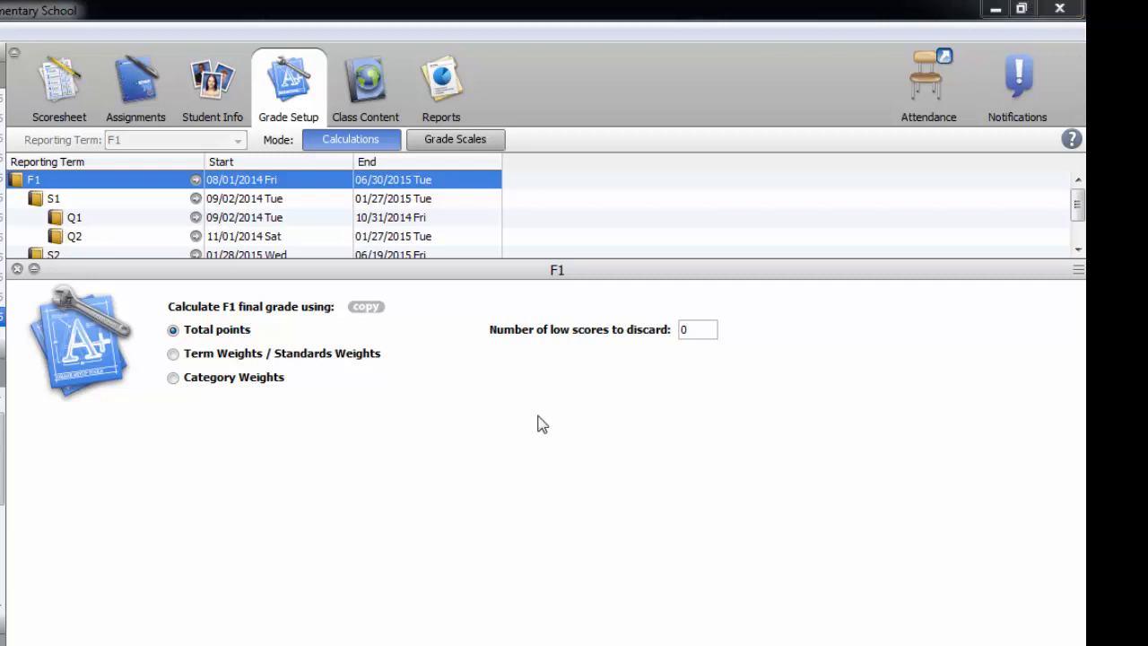
Preview the web link form for the class description, cancel it, and view the list of available reports.
{"action": "left_click", "coordinate": [364, 90]}
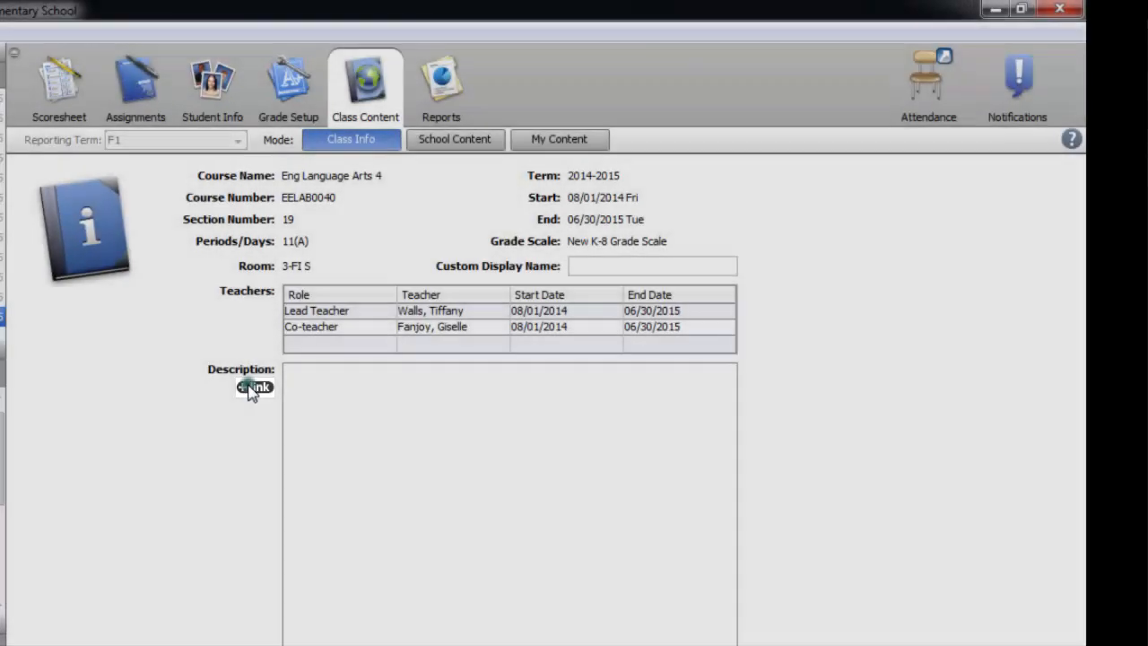
{"action": "left_click", "coordinate": [248, 388]}
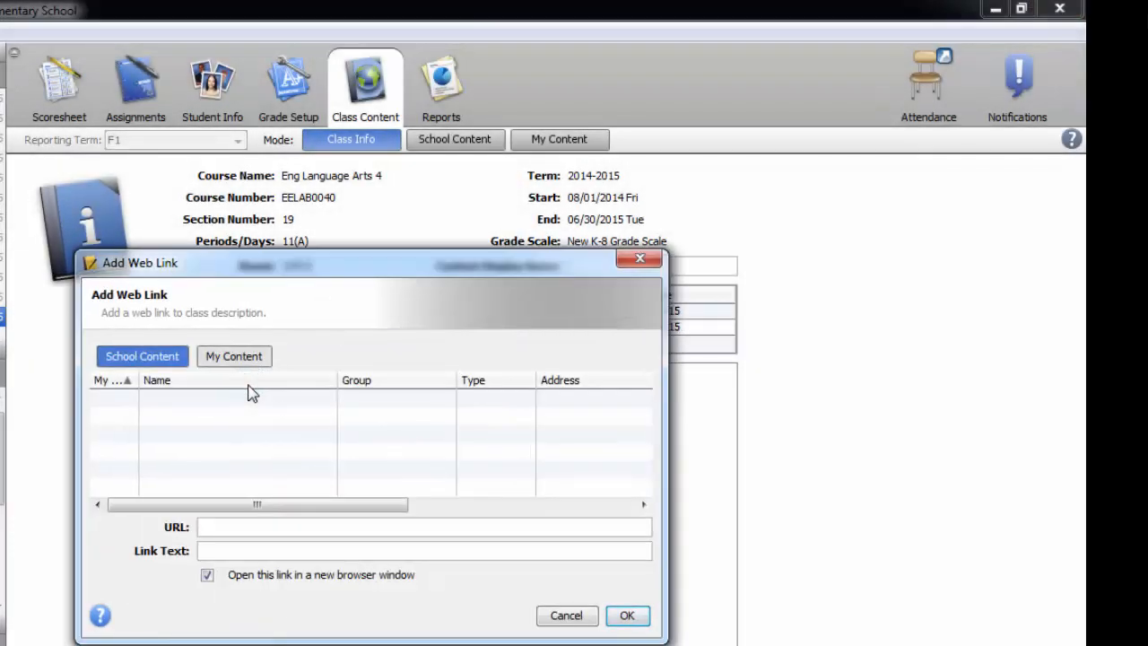
{"action": "left_click", "coordinate": [566, 615]}
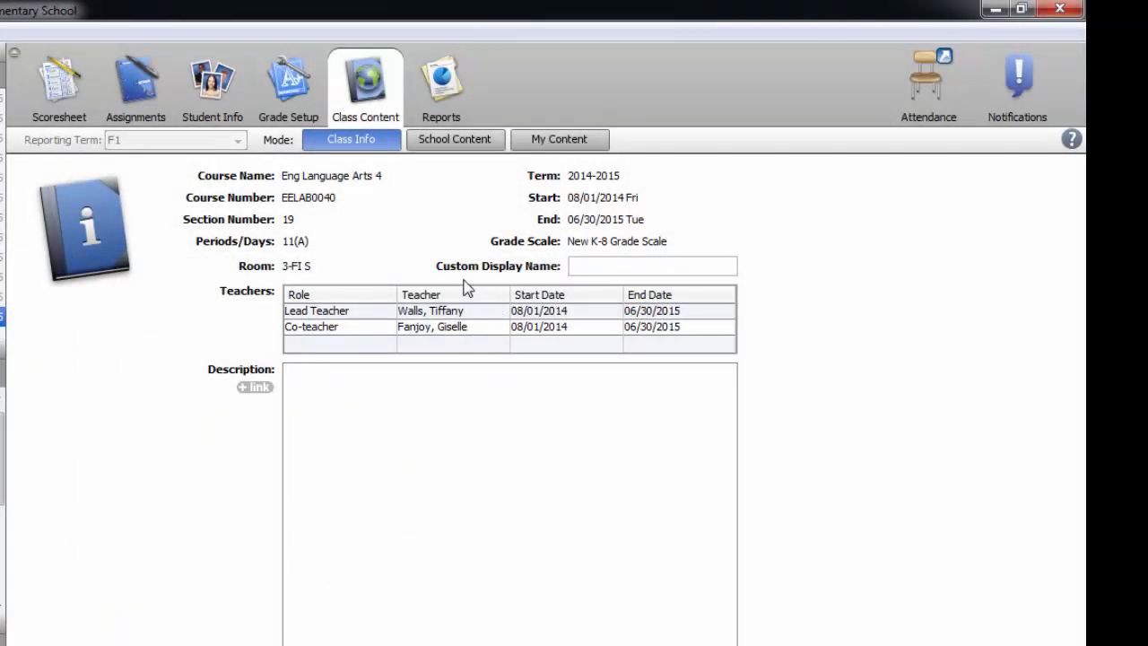
{"action": "left_click", "coordinate": [446, 78]}
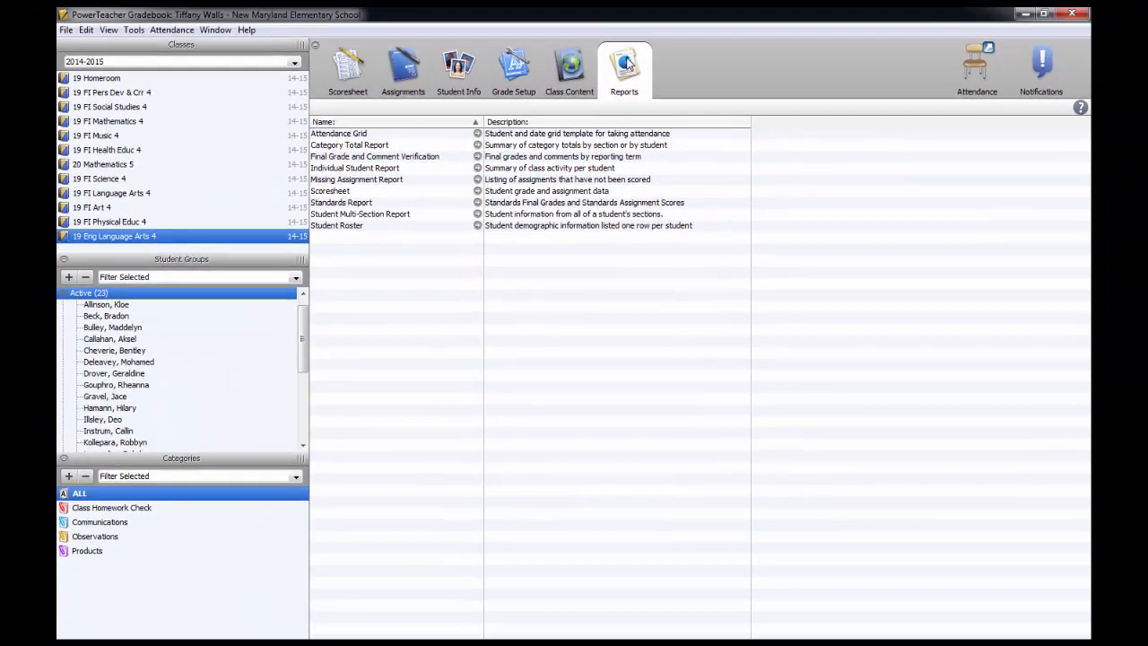
Return to the scoresheet and view the attendance options and the teacher notifications, closing each window.
{"action": "left_click", "coordinate": [357, 65]}
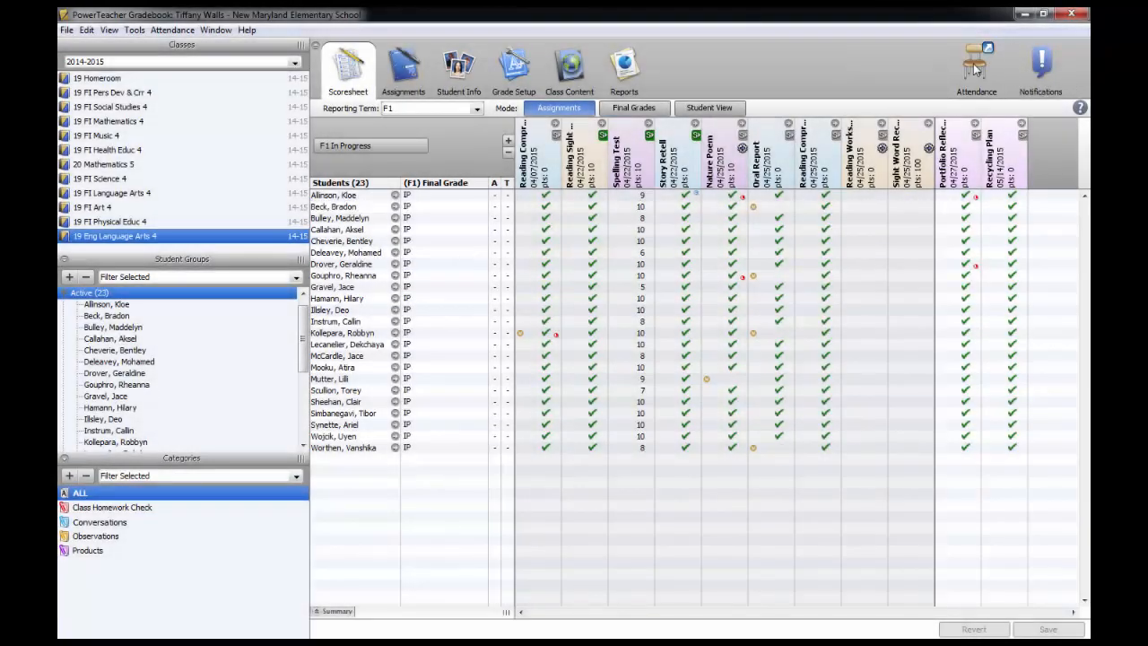
{"action": "left_click", "coordinate": [974, 63]}
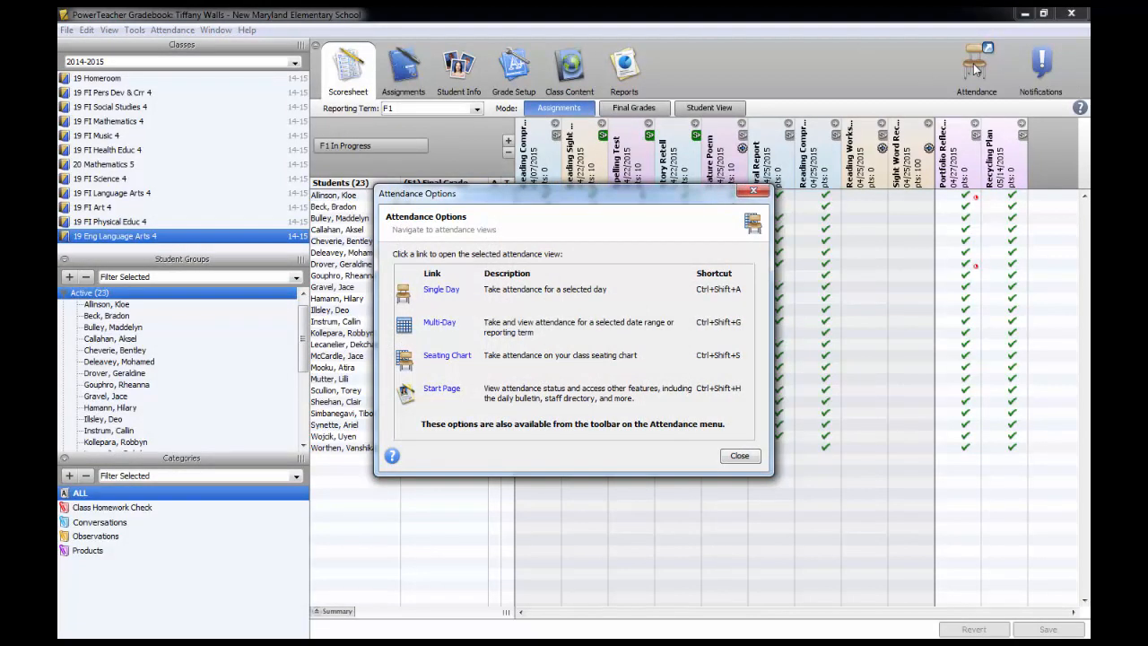
{"action": "left_click", "coordinate": [754, 191]}
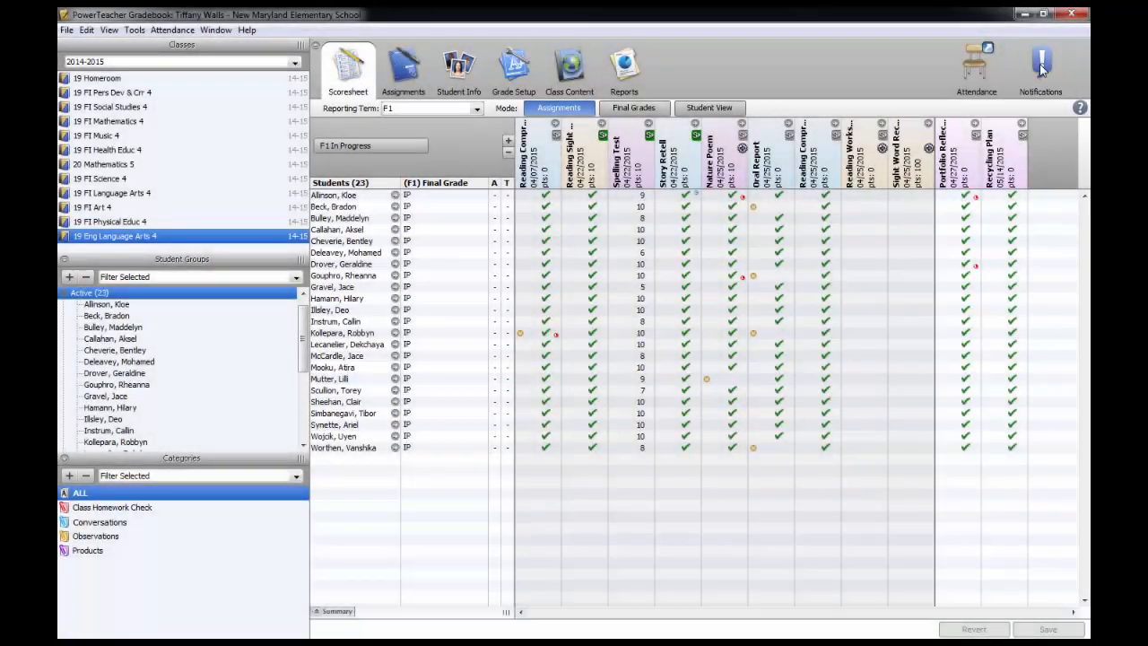
{"action": "left_click", "coordinate": [1044, 68]}
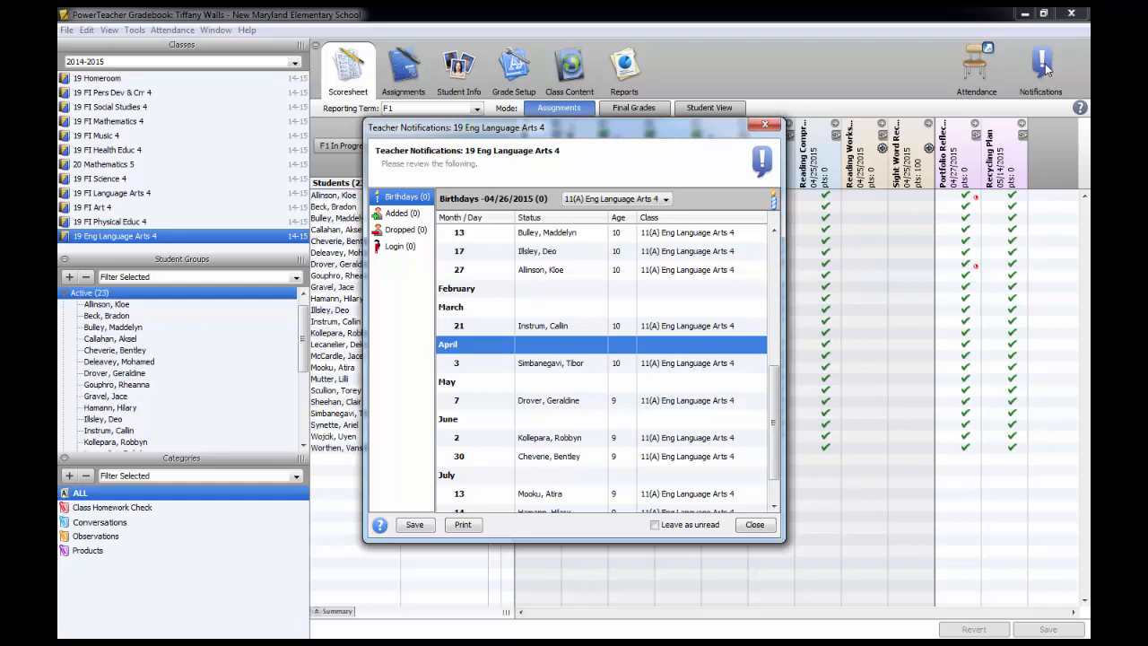
{"action": "left_click", "coordinate": [764, 125]}
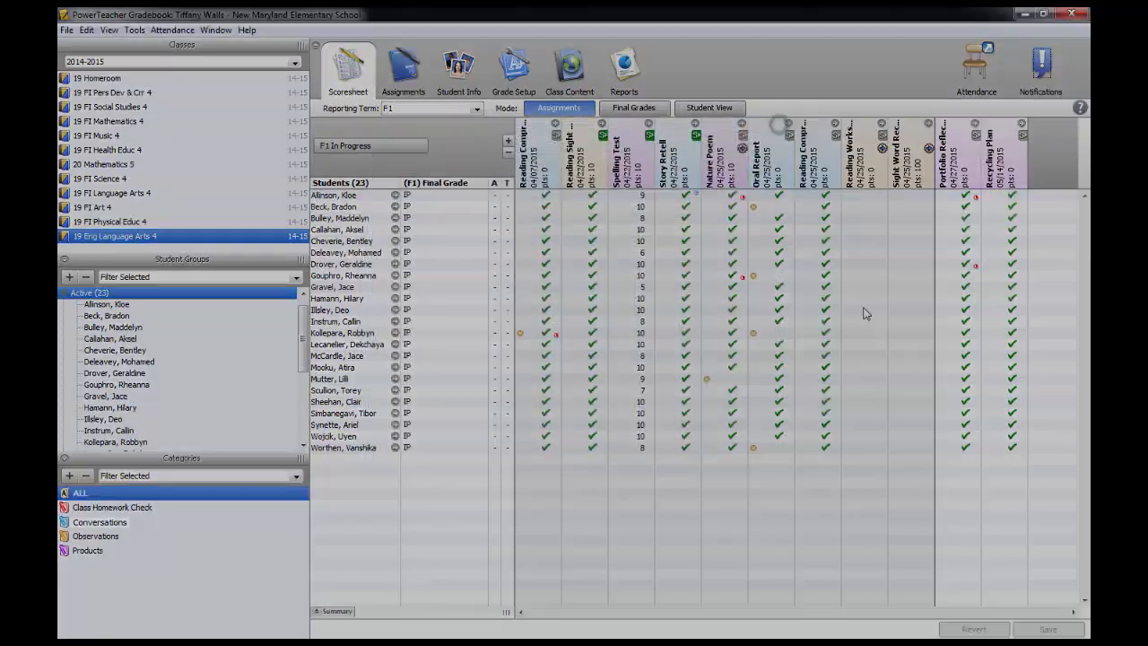